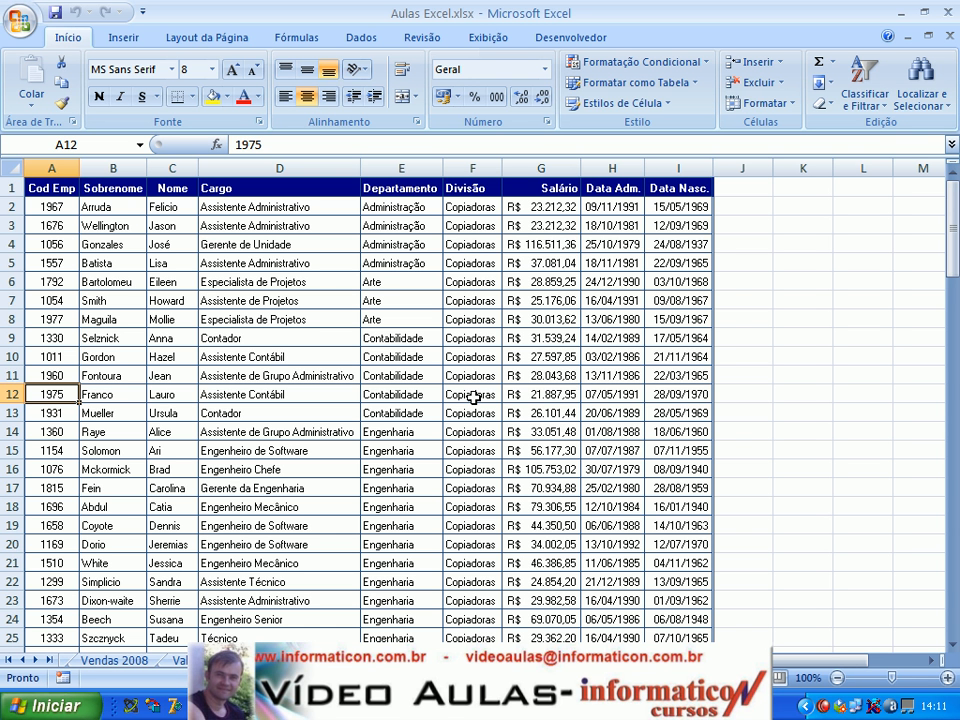
key("Right")
key("Up")
key("Up")
key("Up")
key("Up")
key("Up")
key("Right")
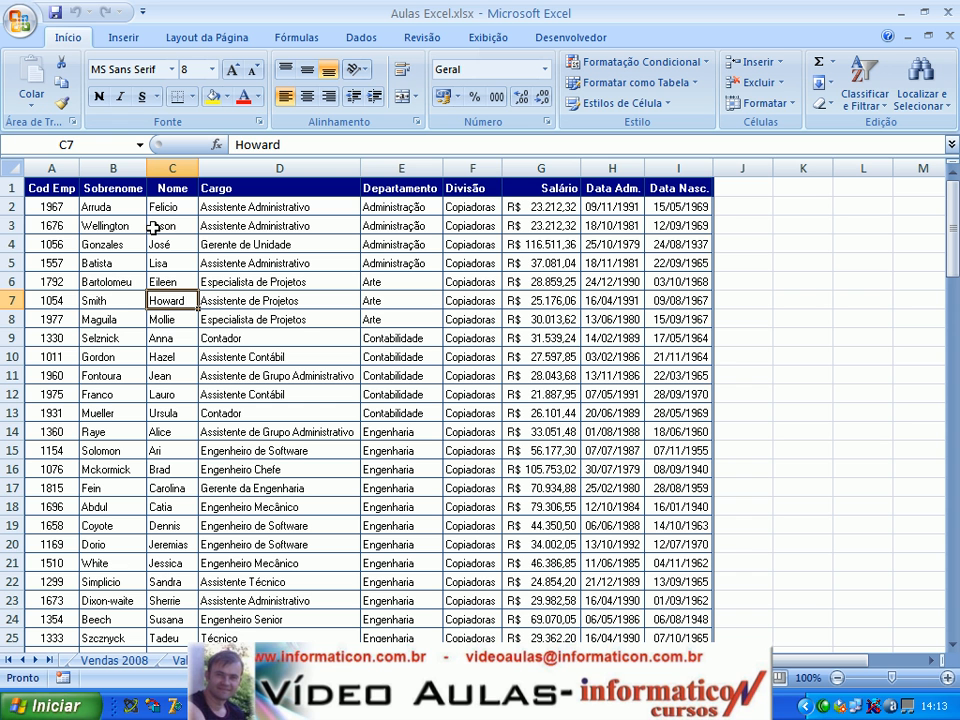
Cut the whole Nome column C and paste it into the empty column K
left_click(174, 166)
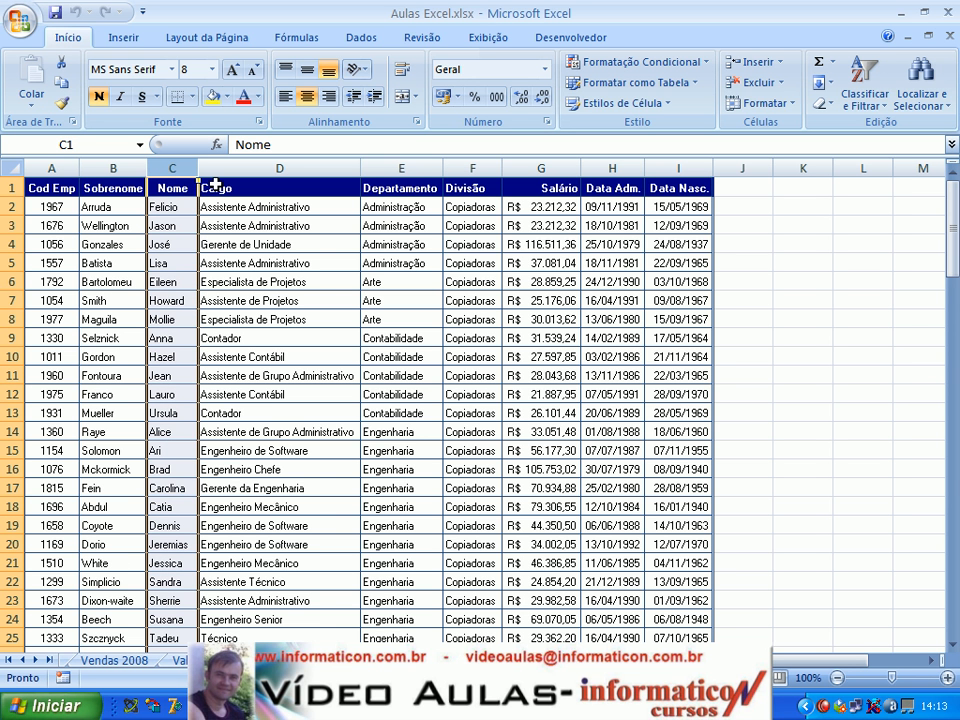
left_click(62, 64)
left_click(812, 187)
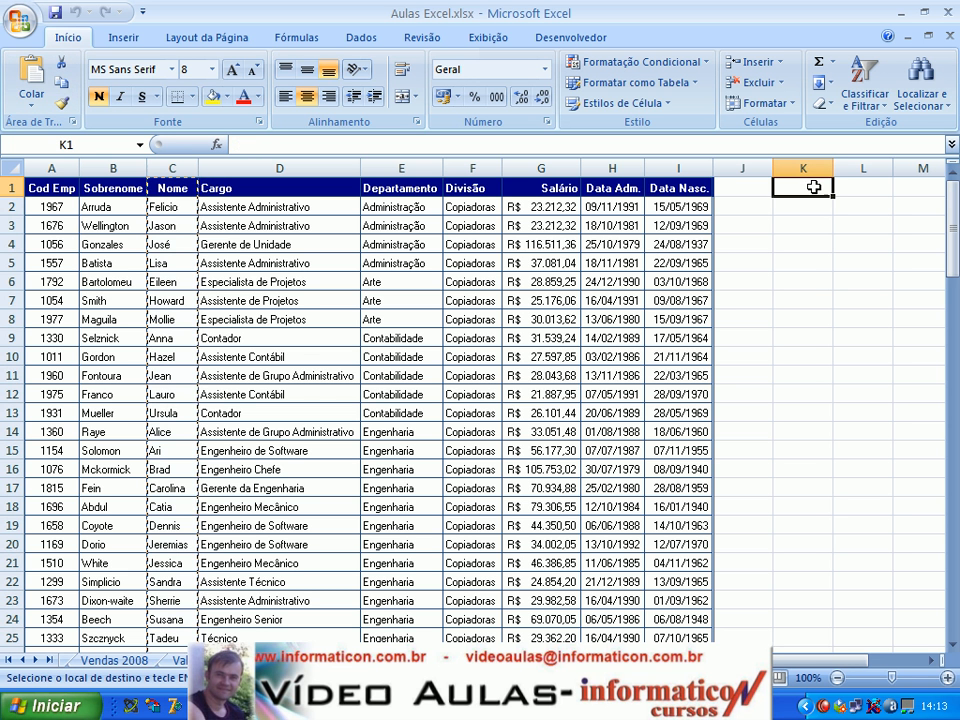
left_click(30, 86)
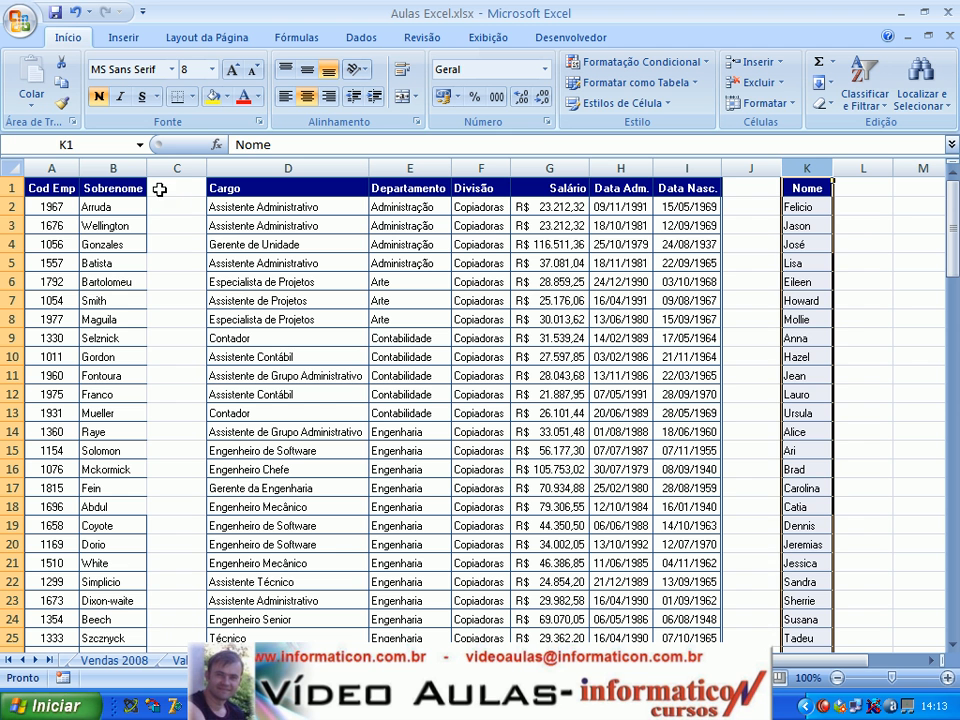
Cut the whole Sobrenome column B and paste it into the vacated column C
left_click(112, 167)
left_click(61, 62)
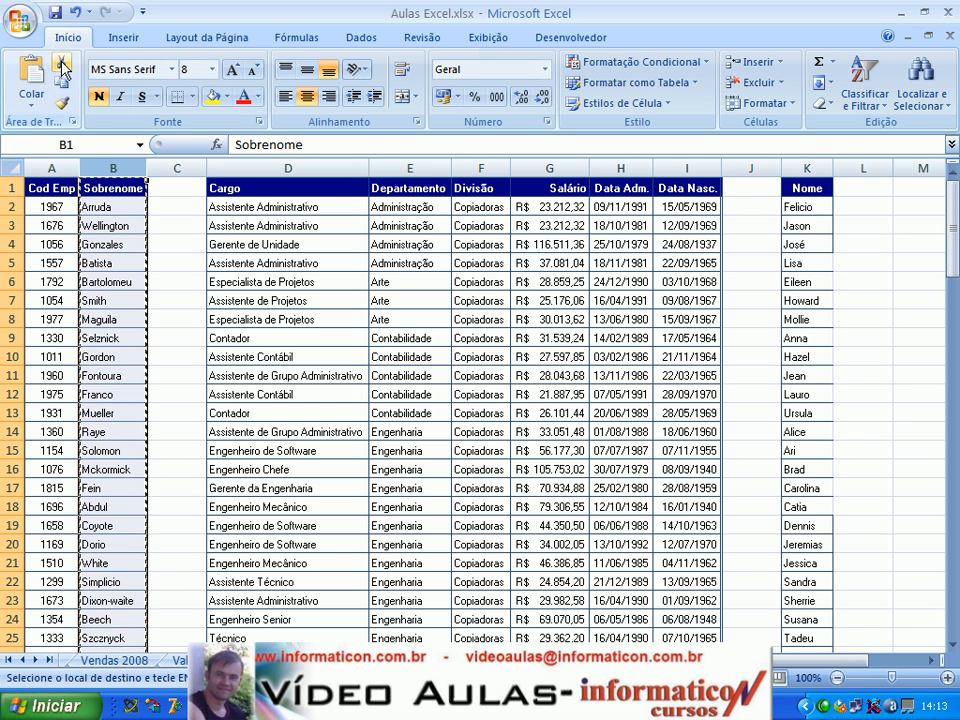
left_click(189, 189)
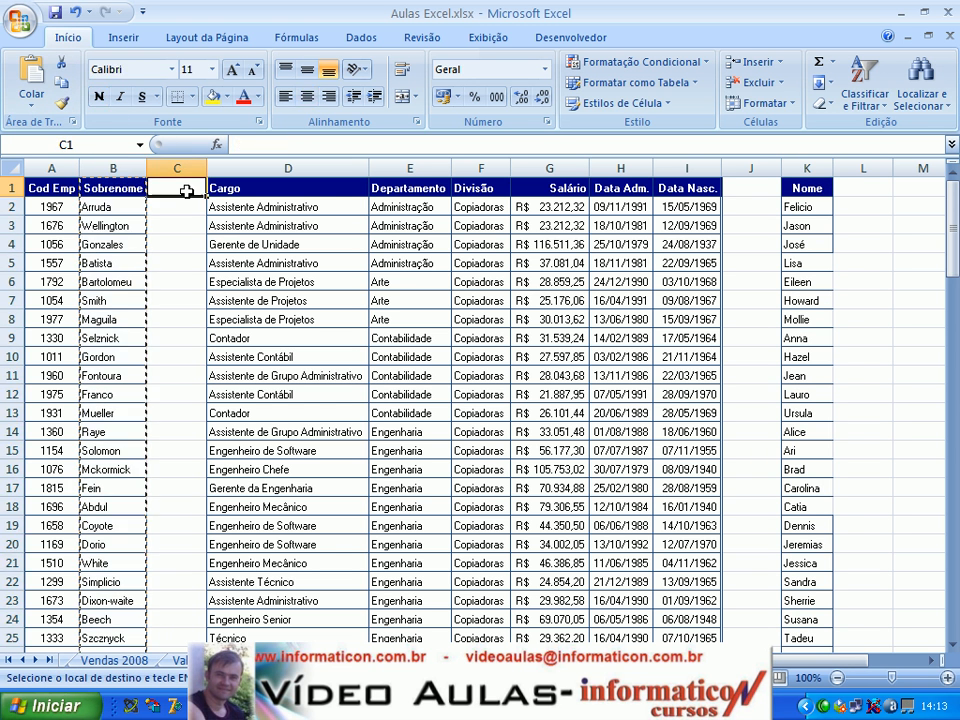
left_click(31, 78)
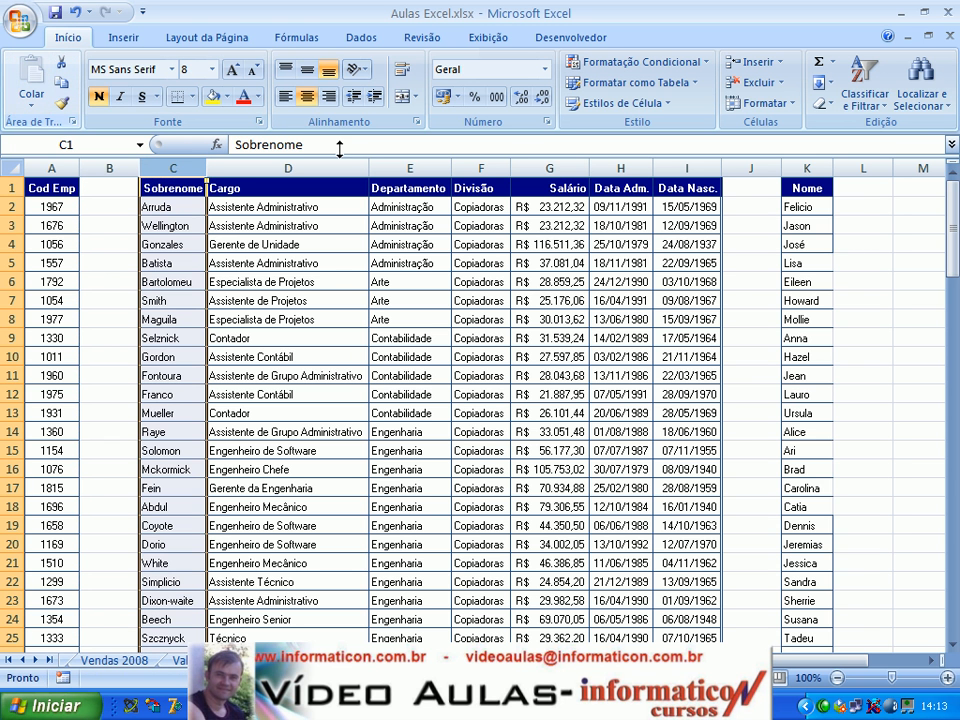
Cut the Nome column from K and paste it into the empty column B
left_click(807, 168)
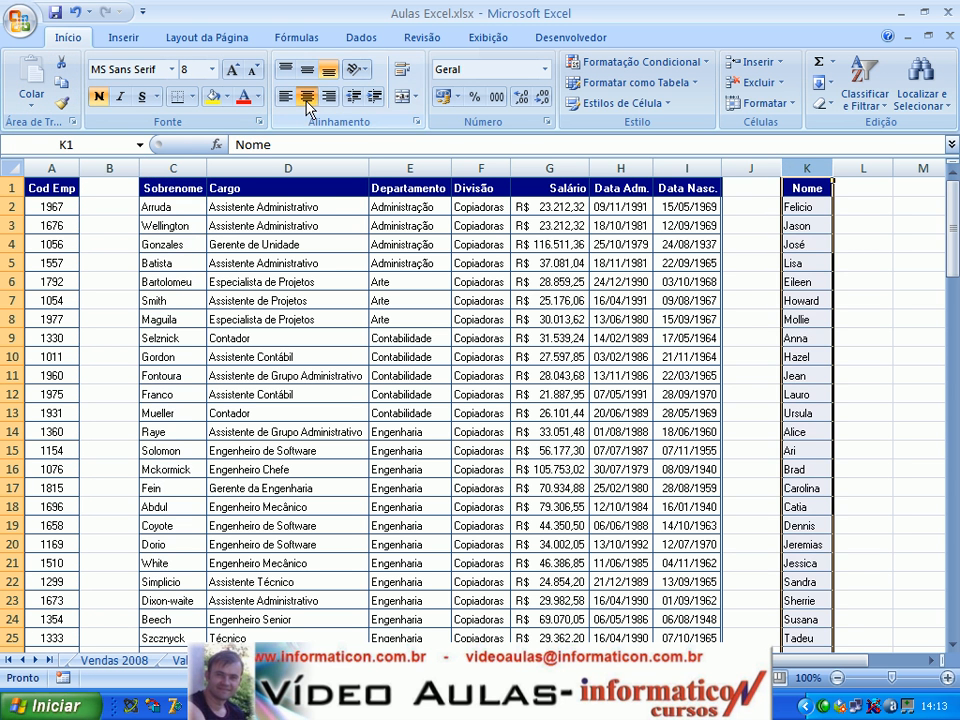
left_click(61, 62)
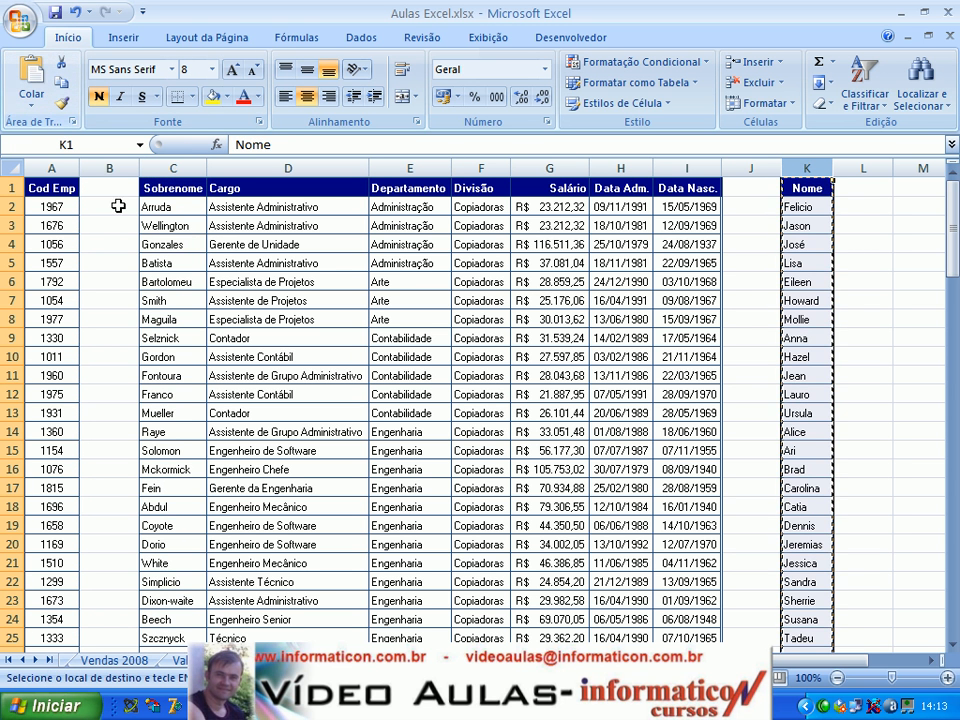
left_click(110, 189)
left_click(32, 80)
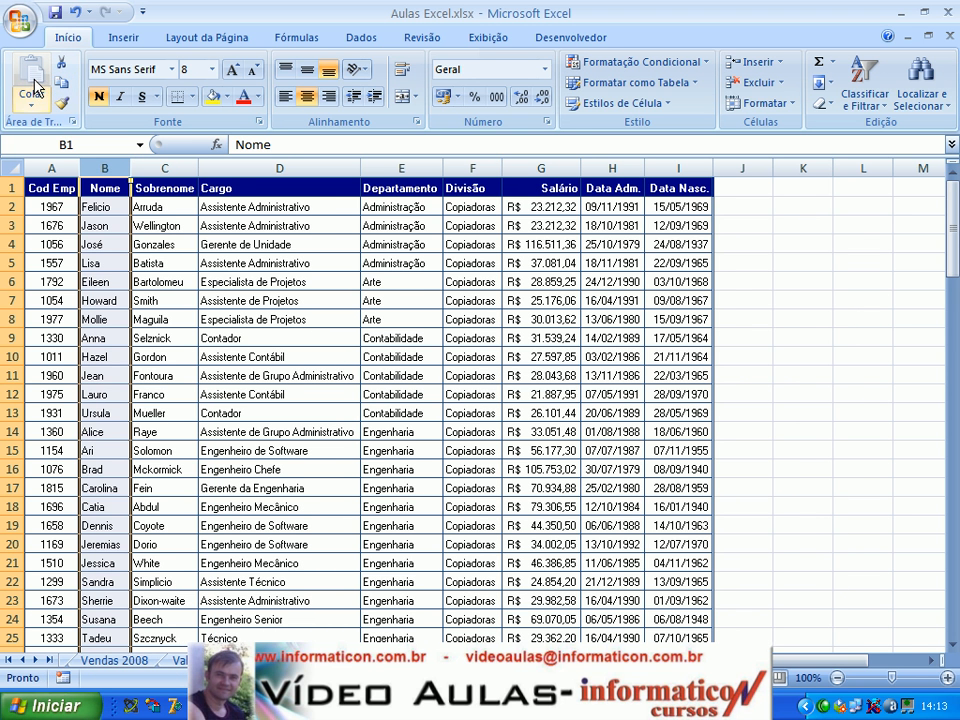
Undo the cut-and-paste column moves to restore the original order of Sobrenome and Nome
left_click(74, 10)
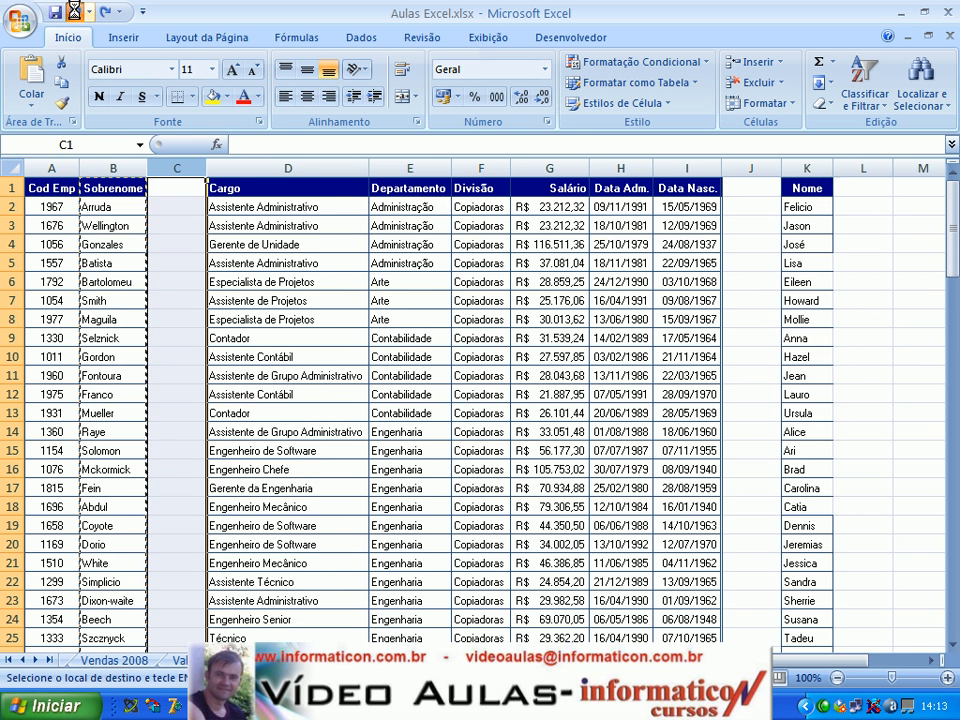
left_click(76, 12)
key("Escape")
Relocate the Nome column to K and the Sobrenome column to C by moving each directly on the sheet, undoing the accidental copy of Sobrenome
left_click(182, 166)
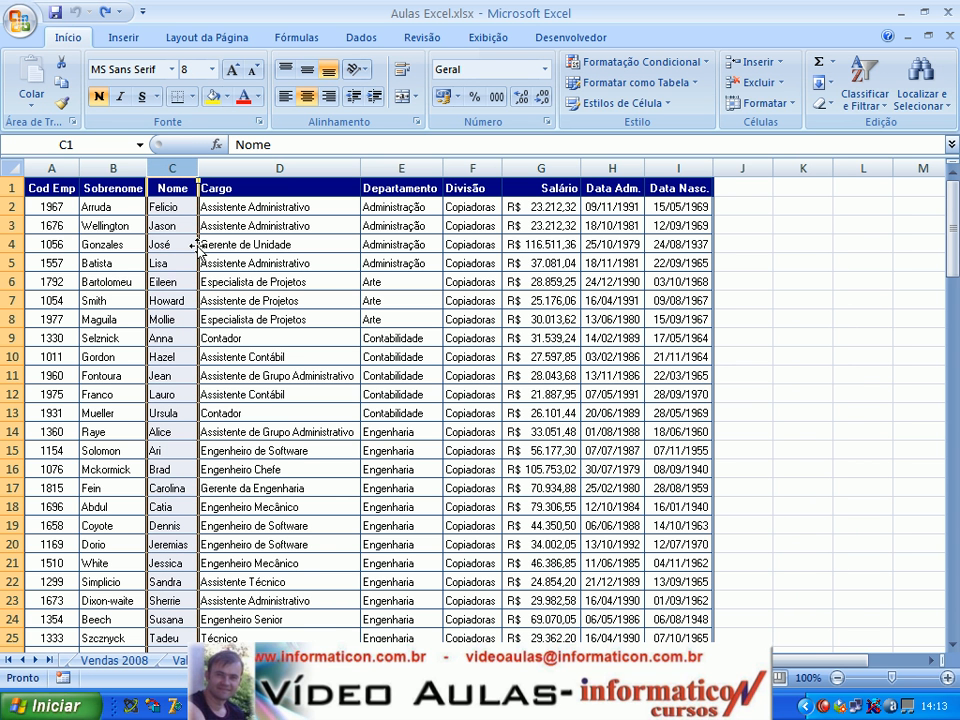
left_click_drag(198, 250, 789, 272)
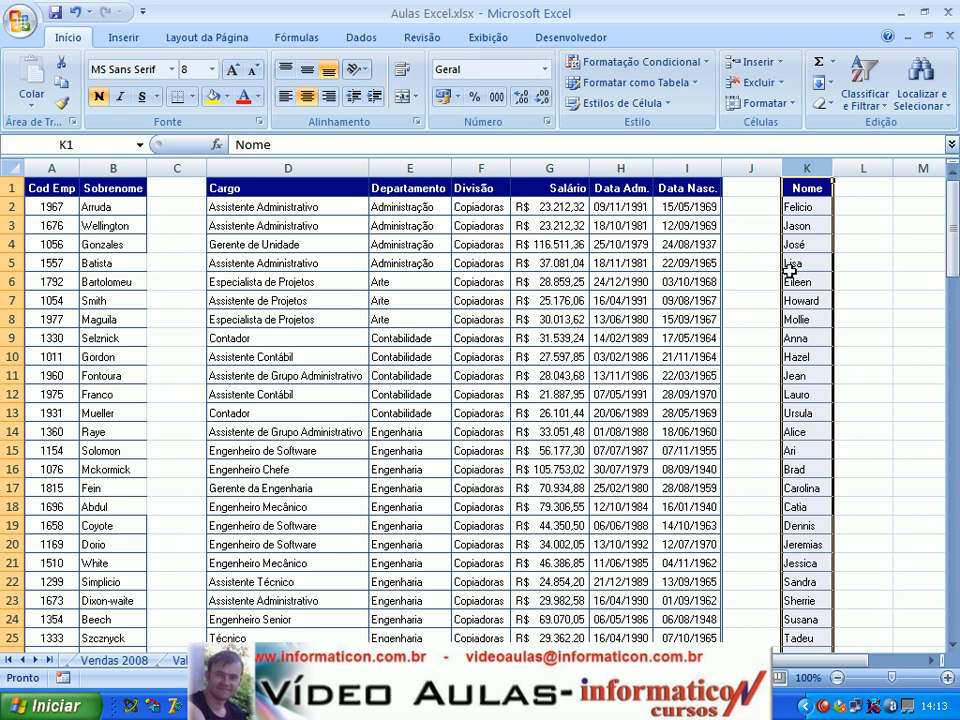
left_click(113, 168)
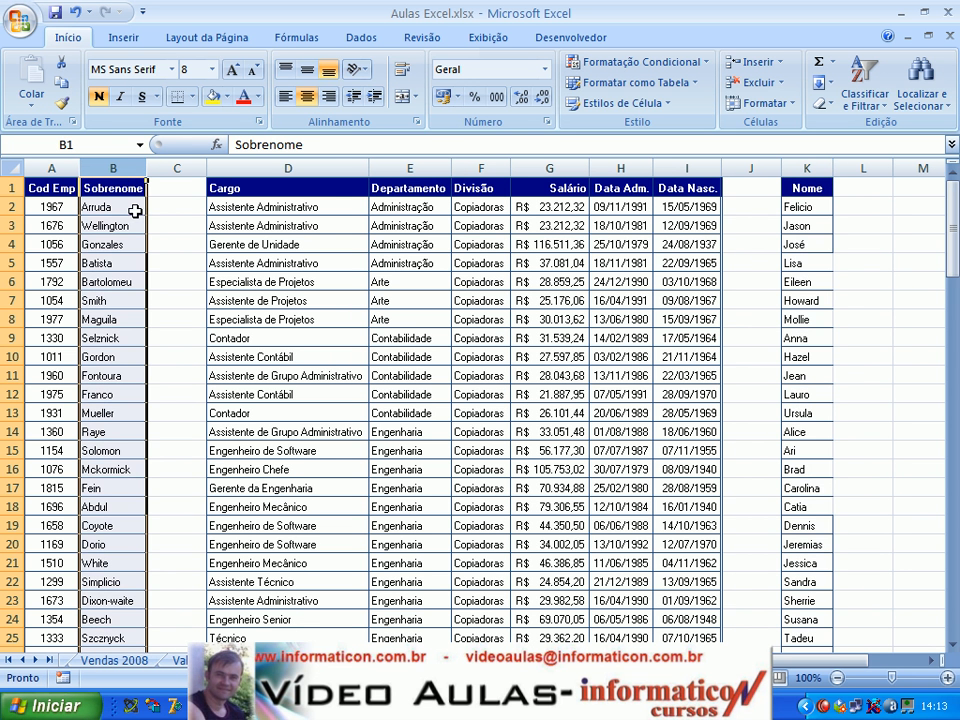
left_click_drag(145, 227, 172, 228)
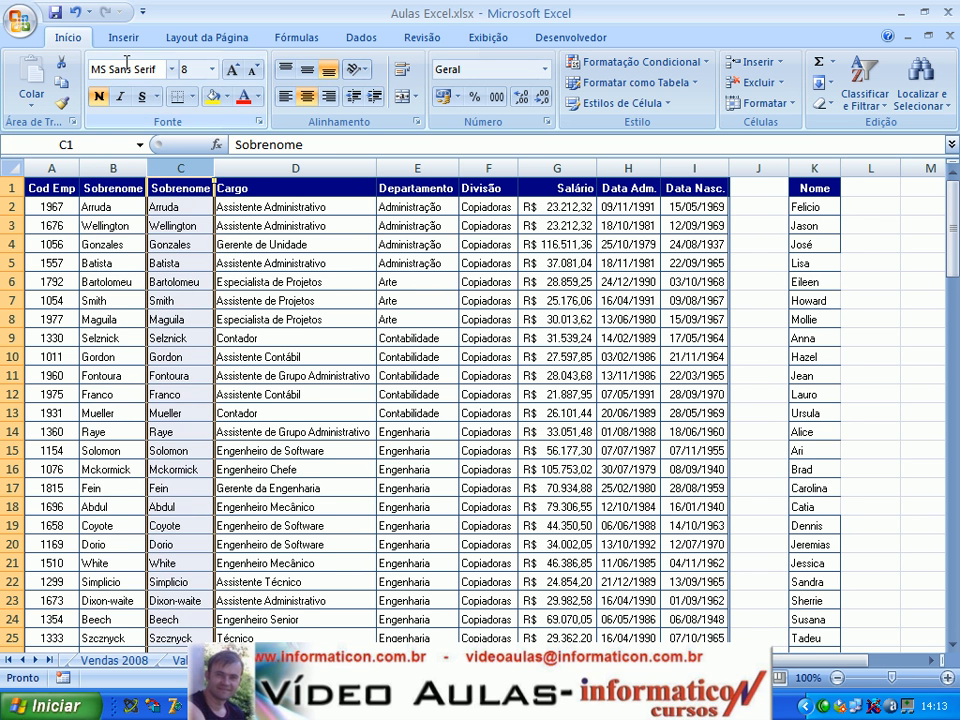
left_click(74, 12)
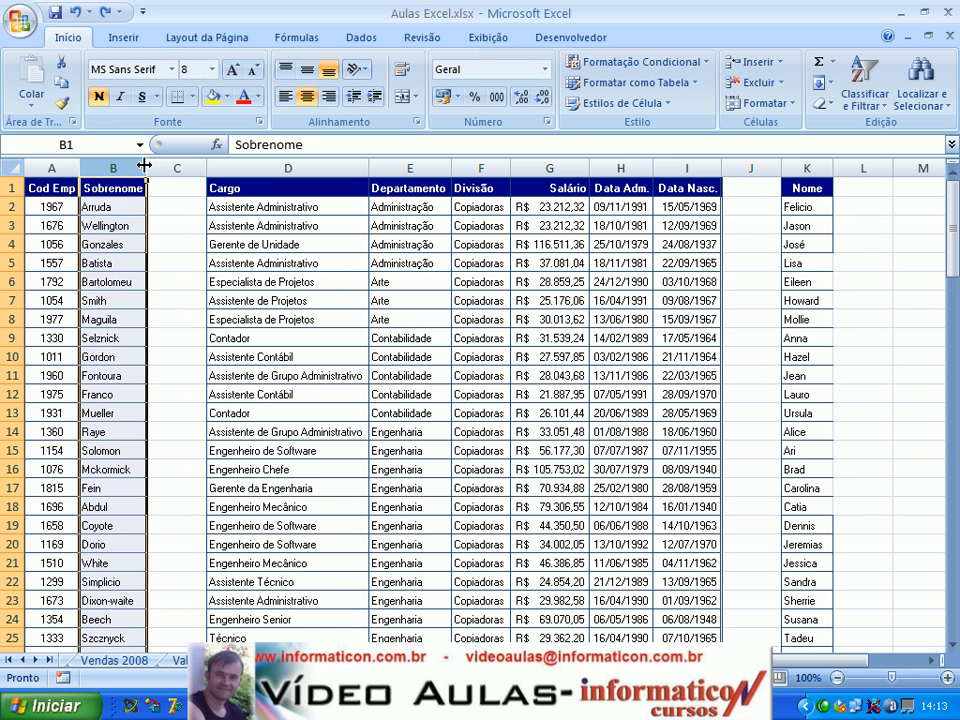
left_click_drag(146, 258, 170, 262)
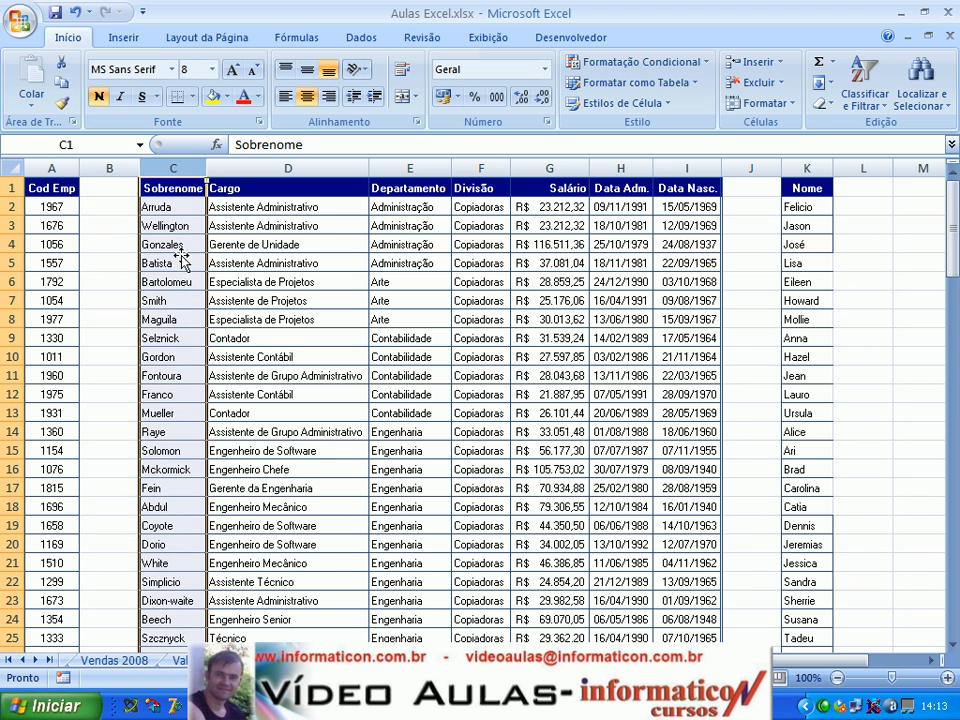
Move the Nome column directly from K into the empty column B
left_click(804, 168)
left_click_drag(783, 262, 133, 260)
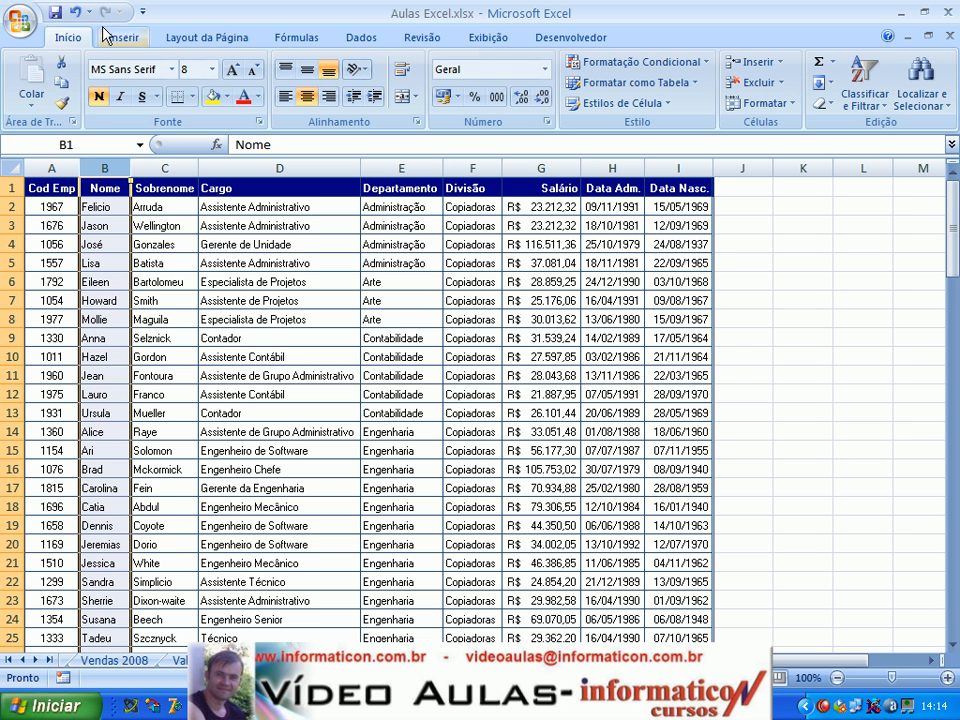
left_click(158, 167)
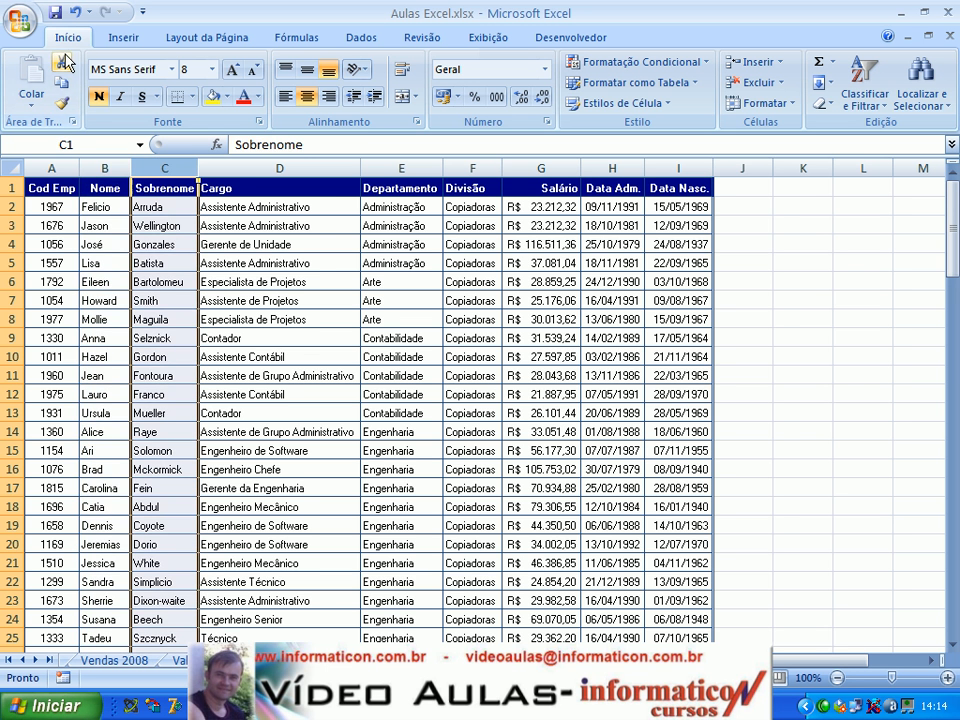
Undo the three direct column moves so that Sobrenome is back in B and Nome in C
left_click(76, 12)
left_click(76, 12)
left_click(77, 13)
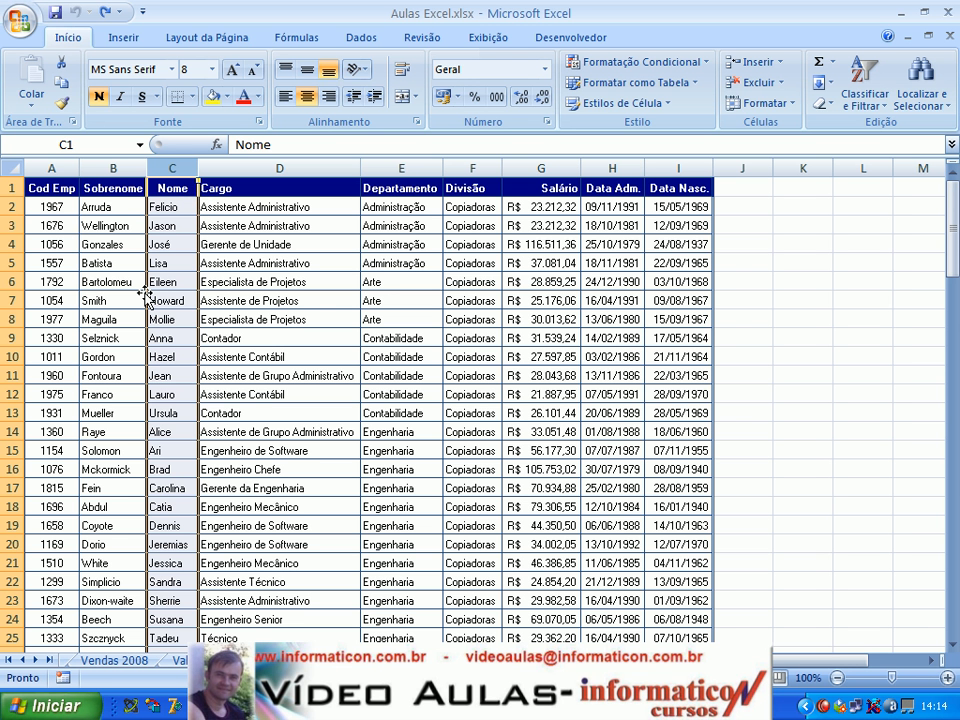
Move the Nome column C in front of Sobrenome at column B, choosing to shift the existing cells right and move
left_click_drag(145, 292, 148, 298)
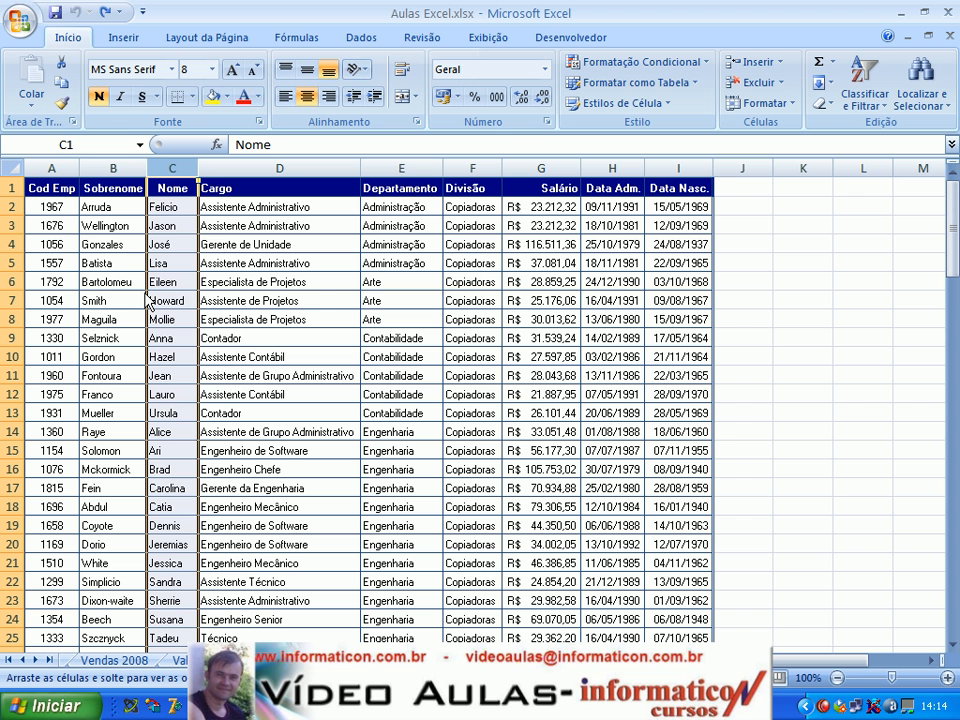
left_click_drag(148, 298, 137, 308)
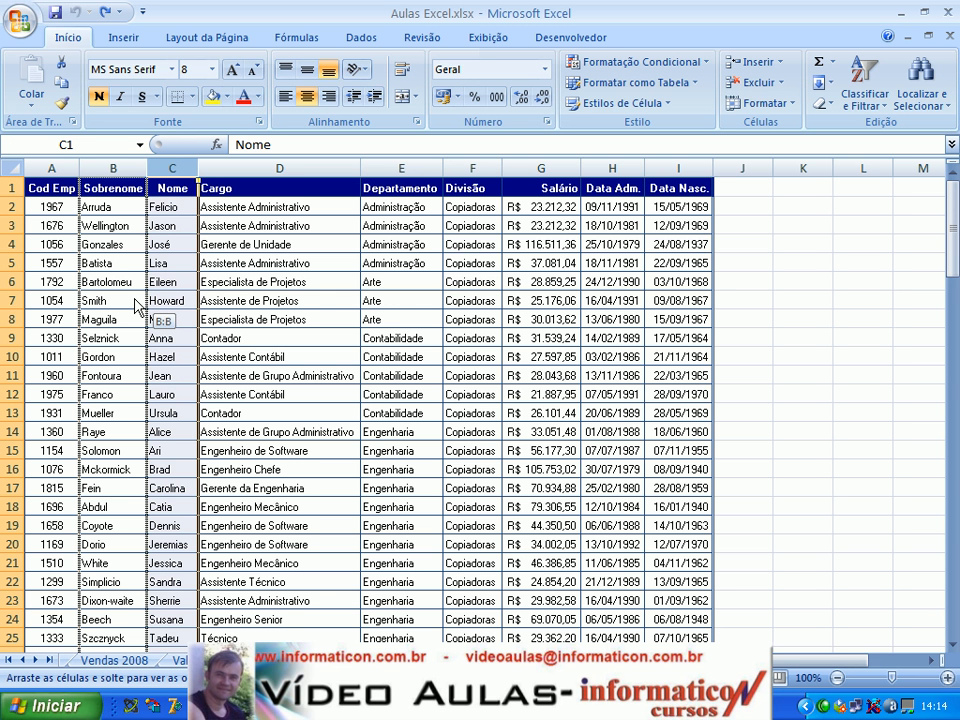
left_click_drag(138, 308, 138, 308)
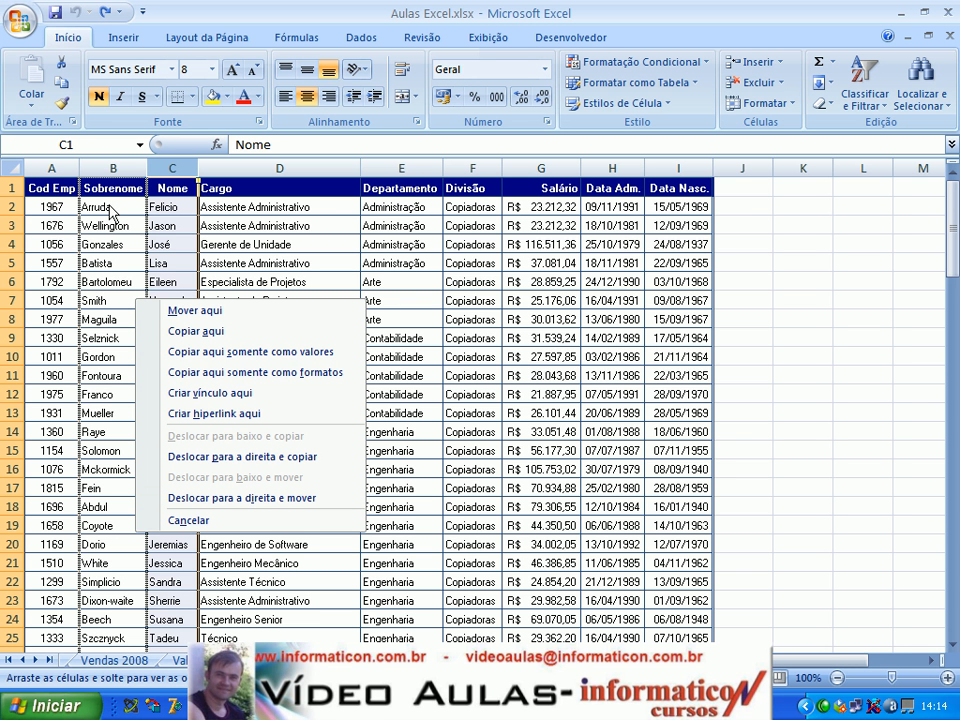
left_click(249, 498)
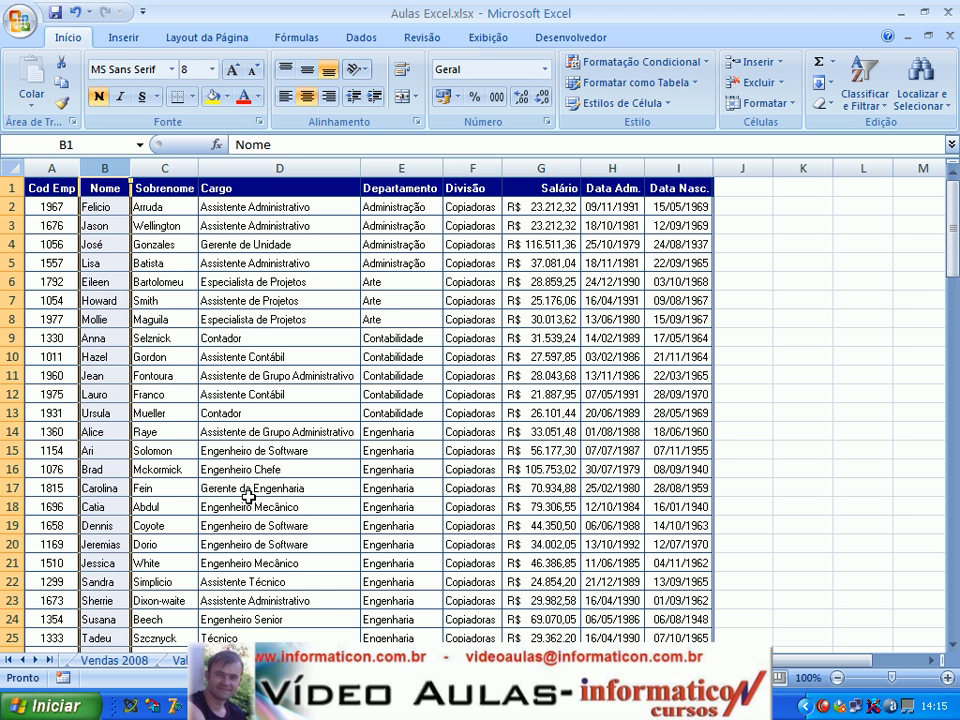
key("Down")
key("Down")
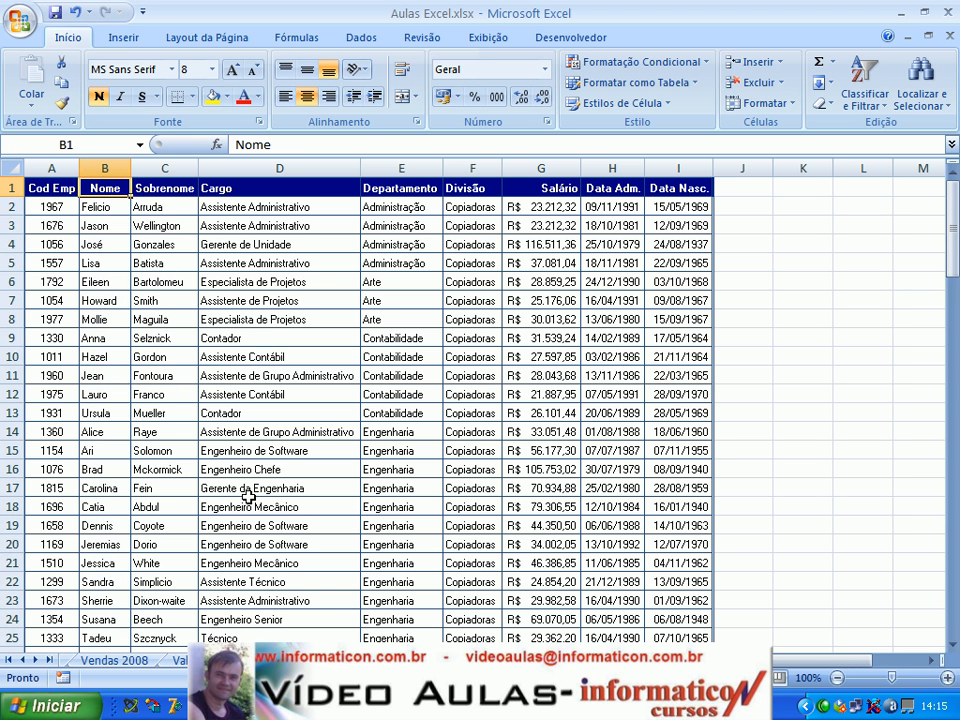
key("Right")
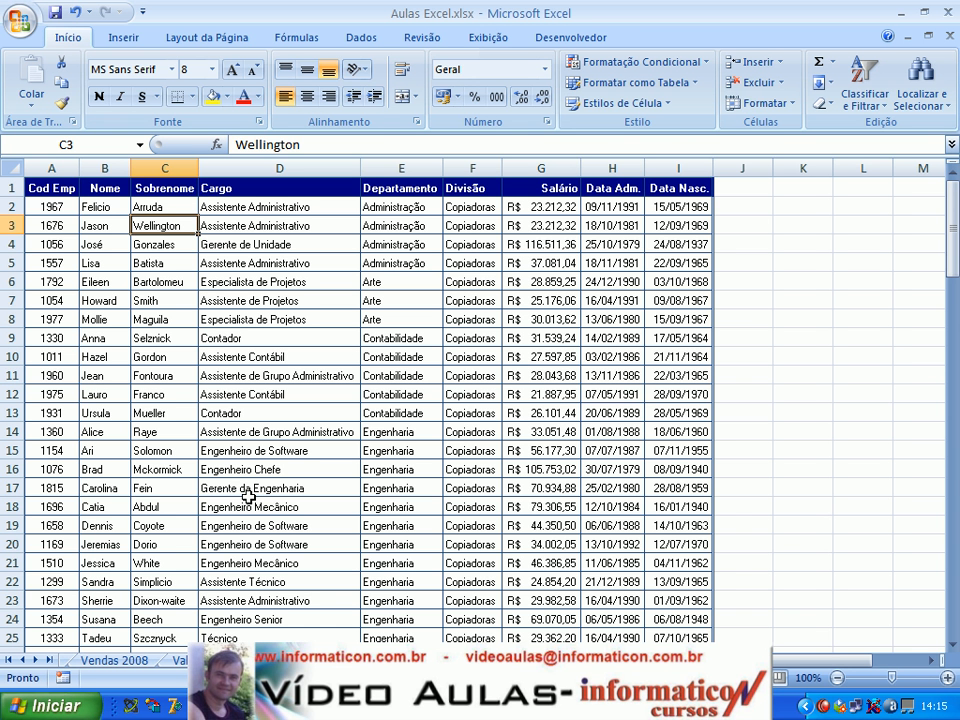
key("Up")
key("Up")
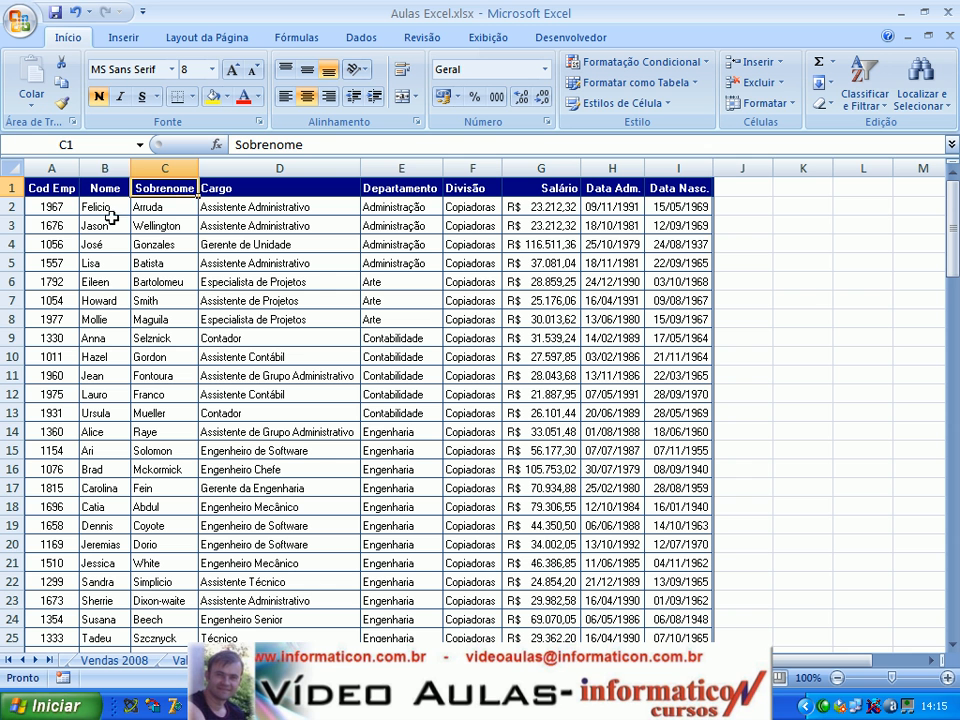
Insert a new blank column at B, before the Nome column
left_click(116, 166)
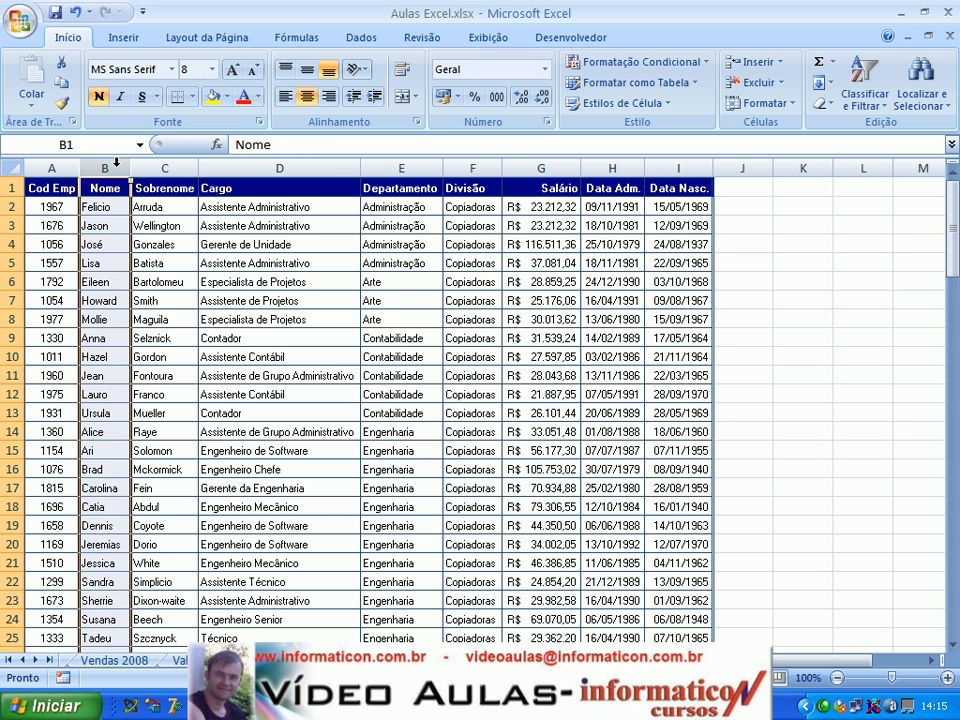
right_click(117, 166)
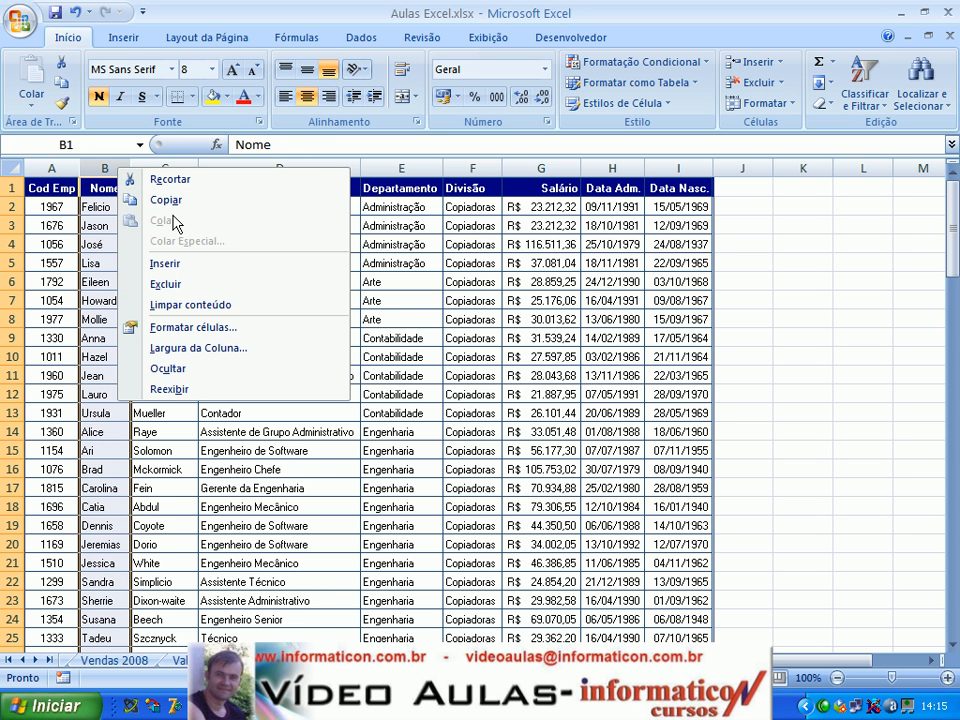
left_click(175, 265)
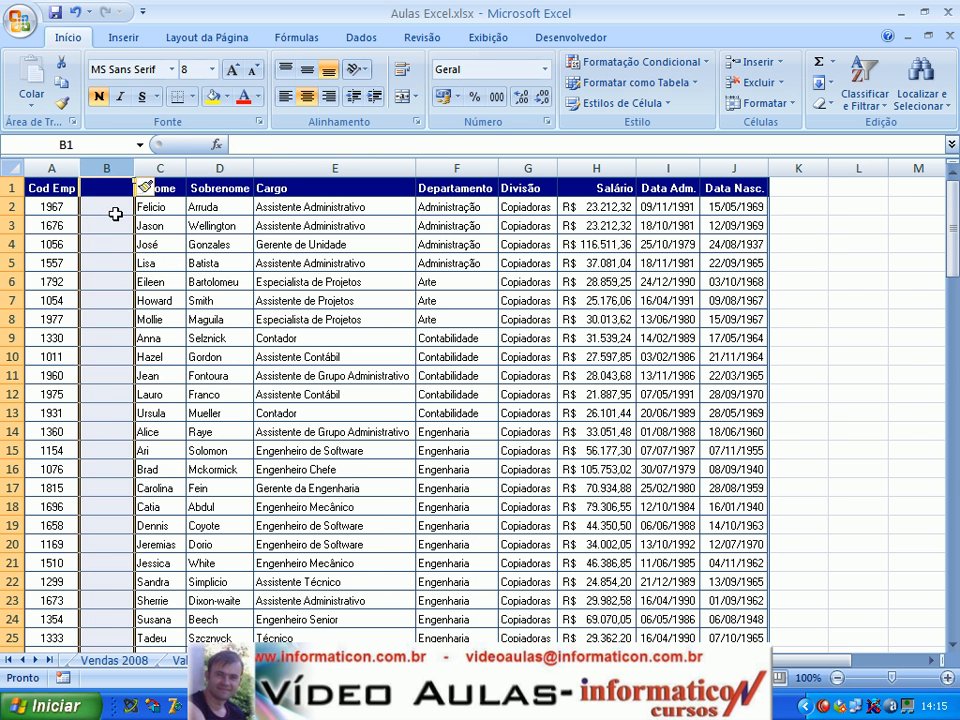
Enter the header "Nome" in B1 and widen column B to about twice its width
left_click(105, 191)
type("Nome")
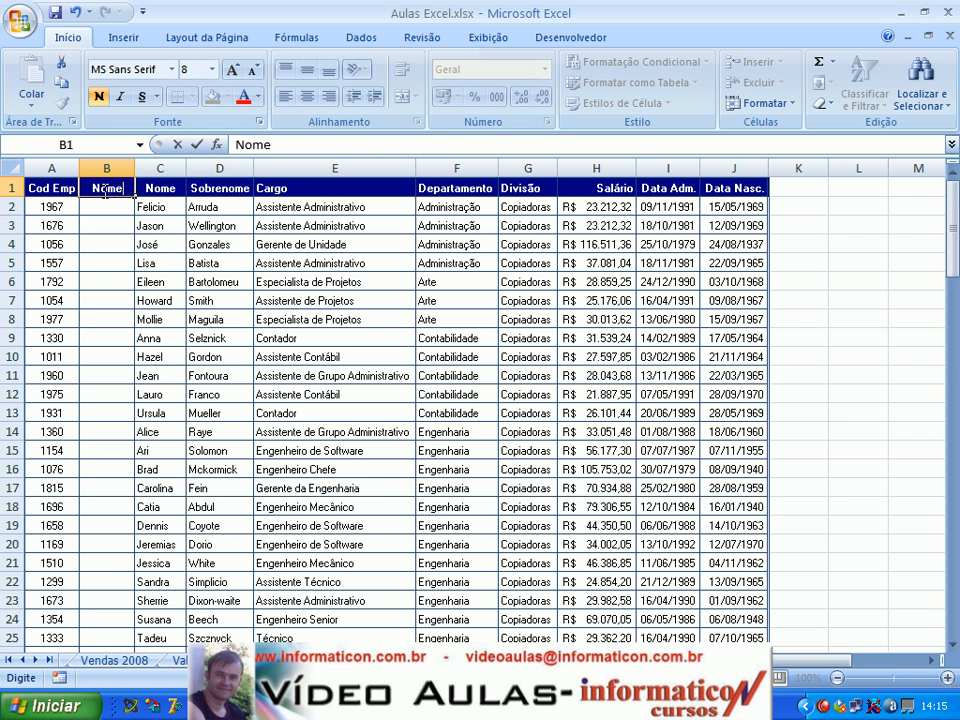
key("Return")
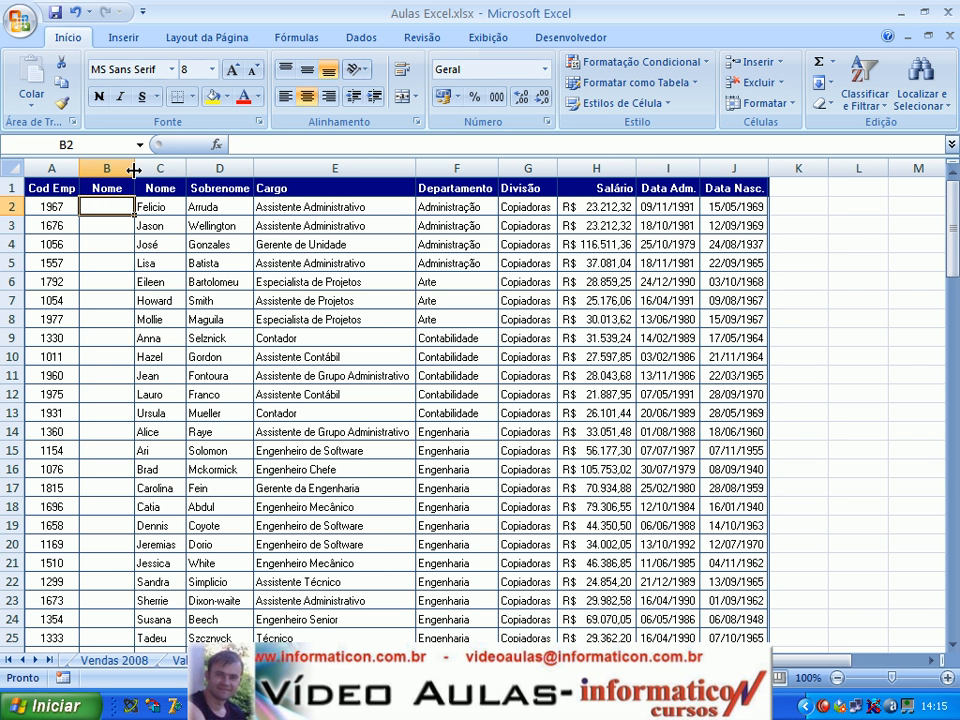
left_click_drag(134, 167, 183, 181)
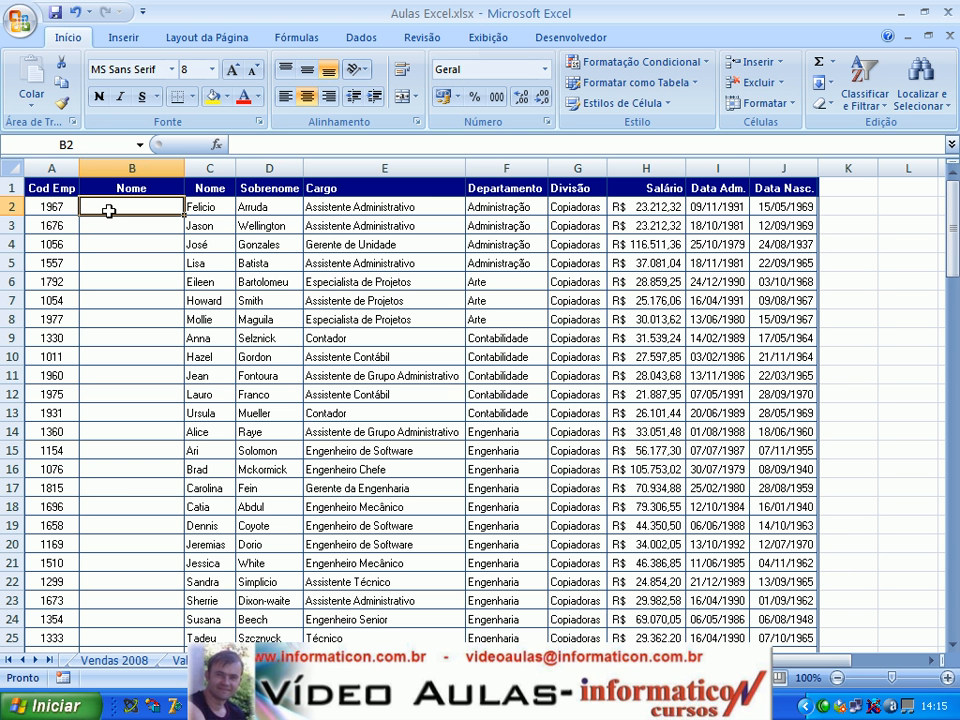
type("=")
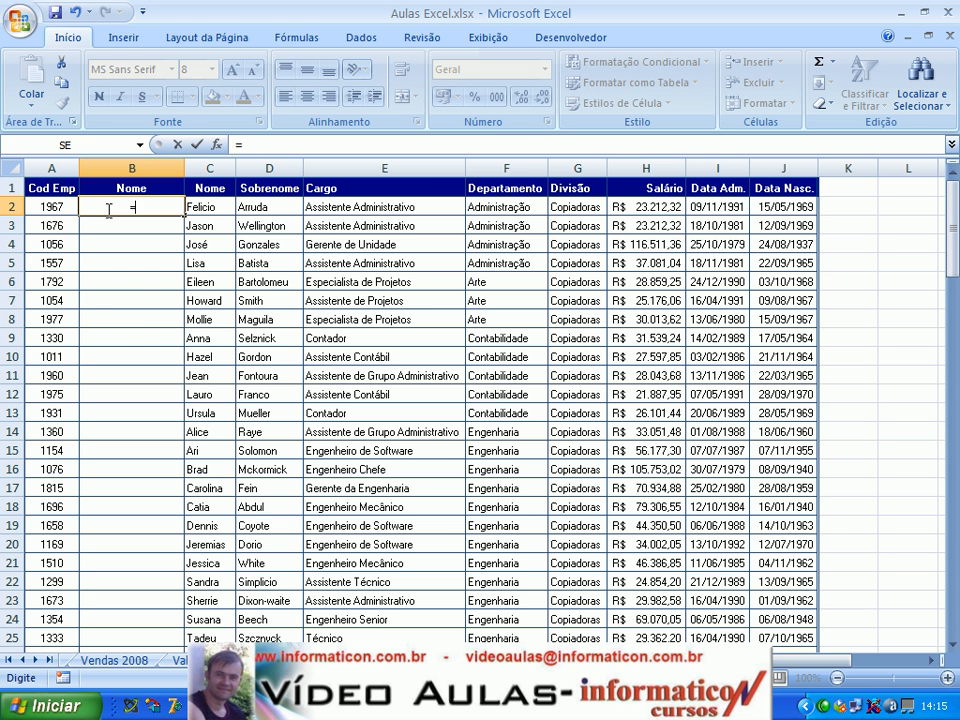
type("con")
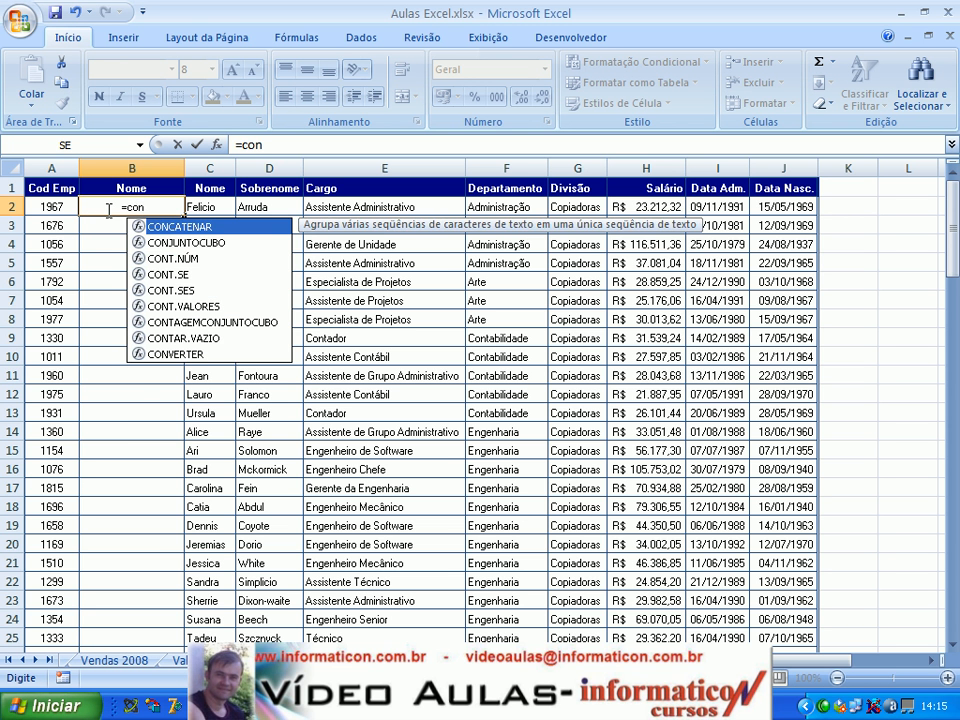
key("Escape")
key("Escape")
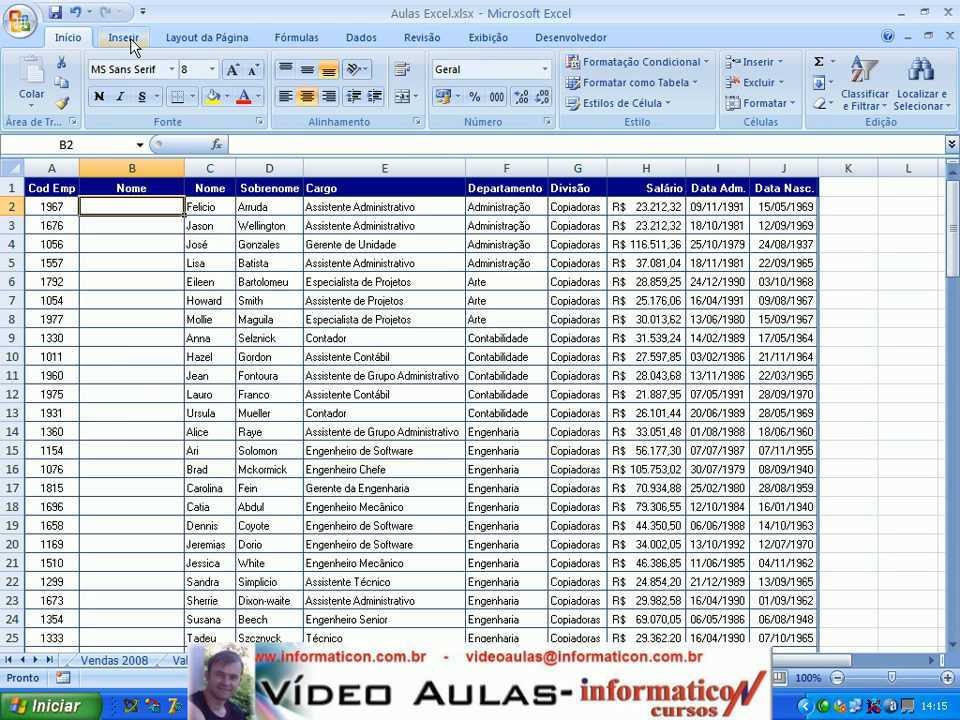
Look up the CONCATENAR function among all function categories and read its description, without inserting it
left_click(128, 40)
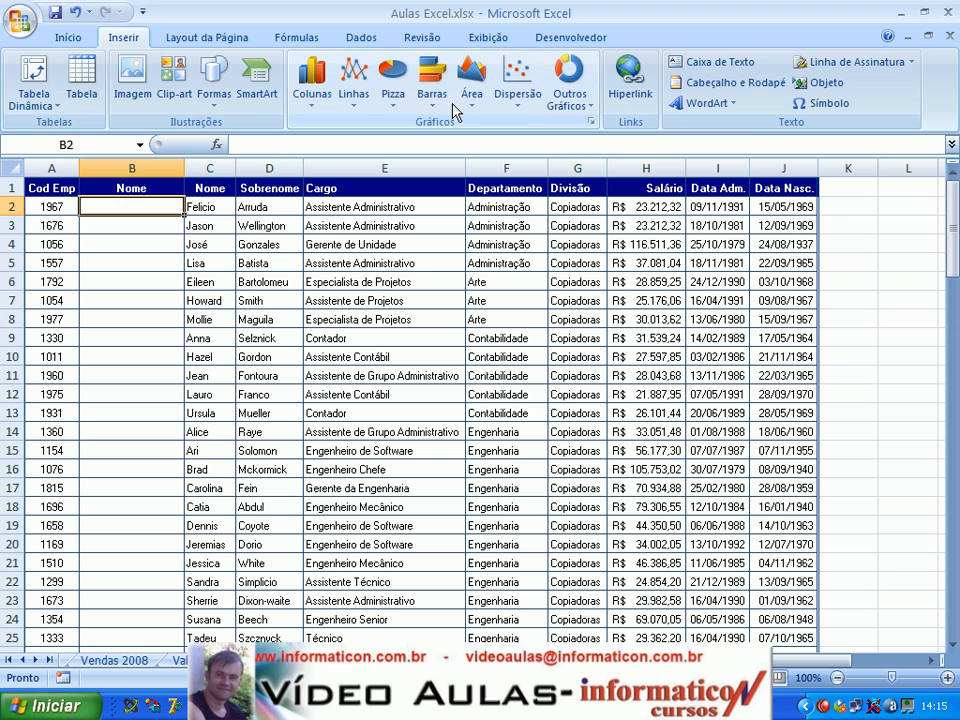
left_click(296, 39)
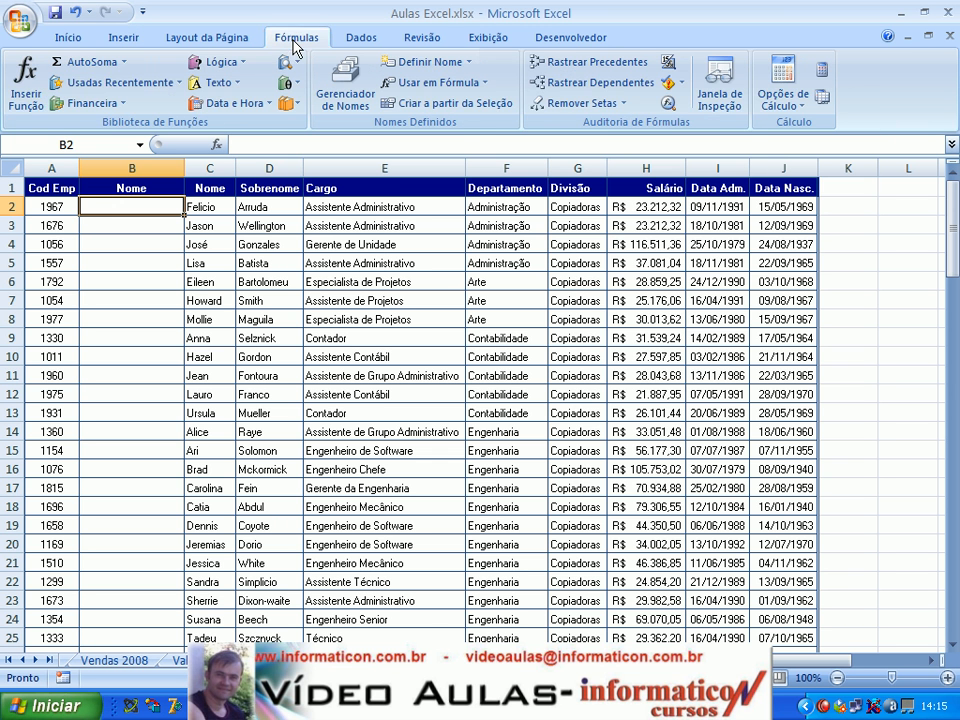
left_click(26, 88)
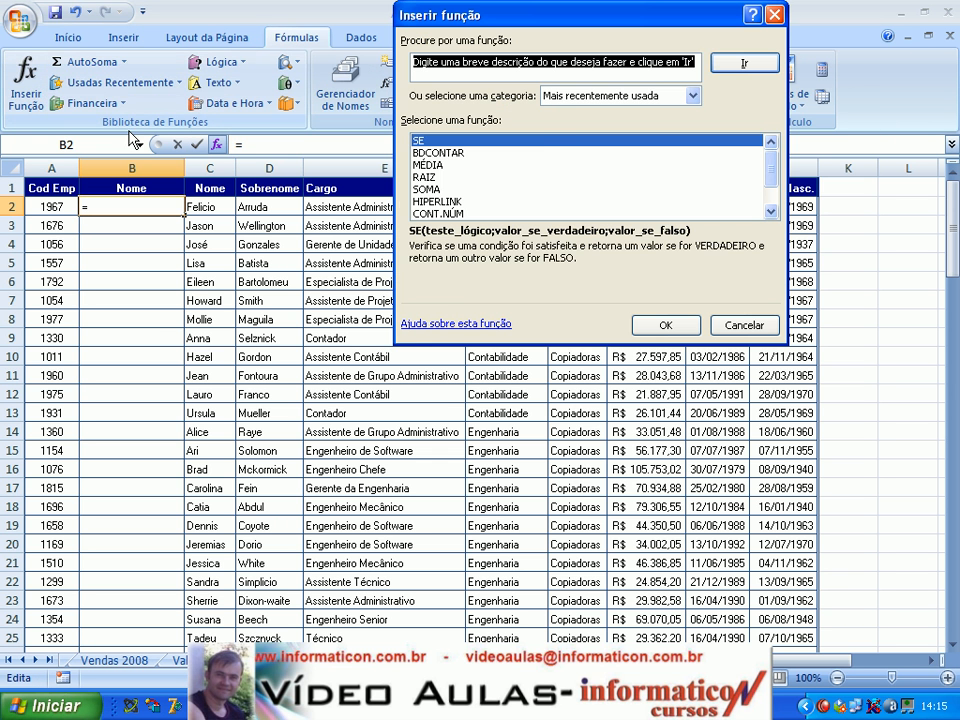
left_click(434, 167)
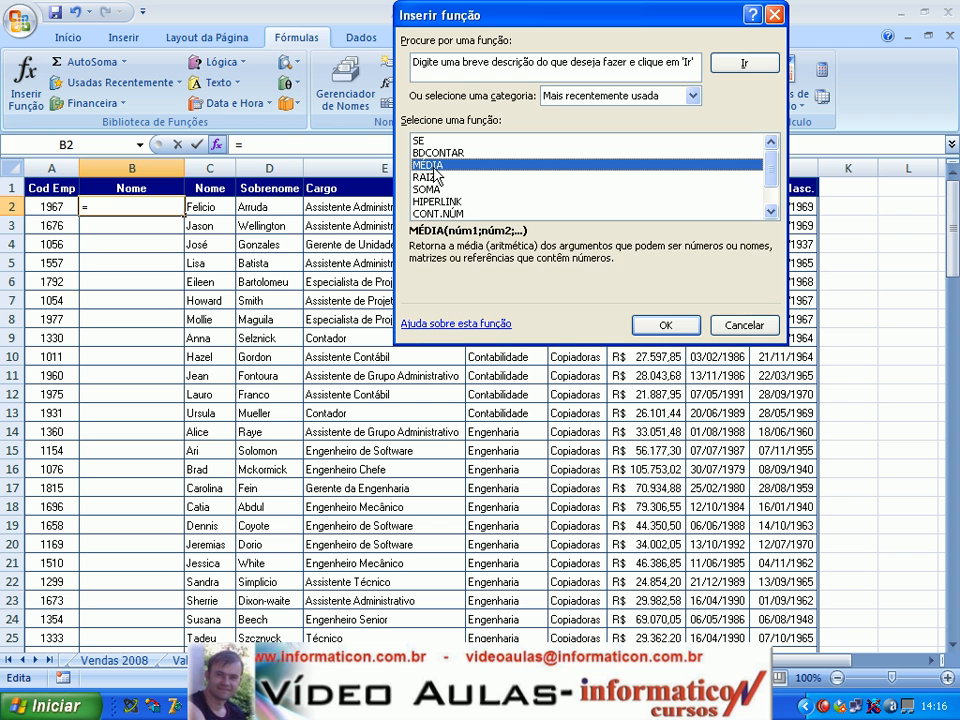
key("c")
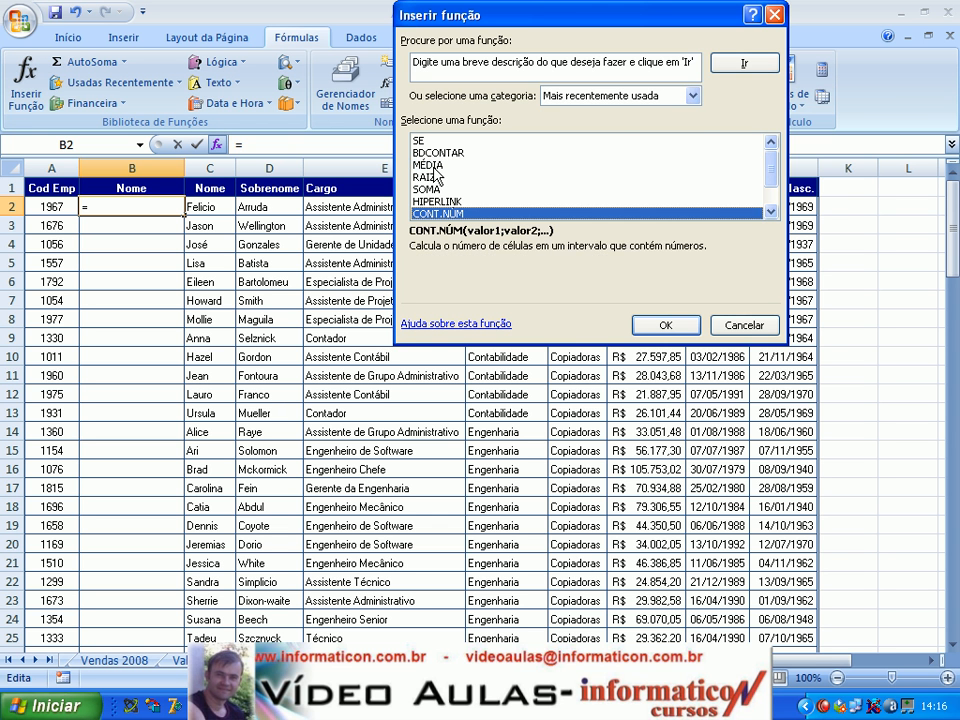
left_click(612, 96)
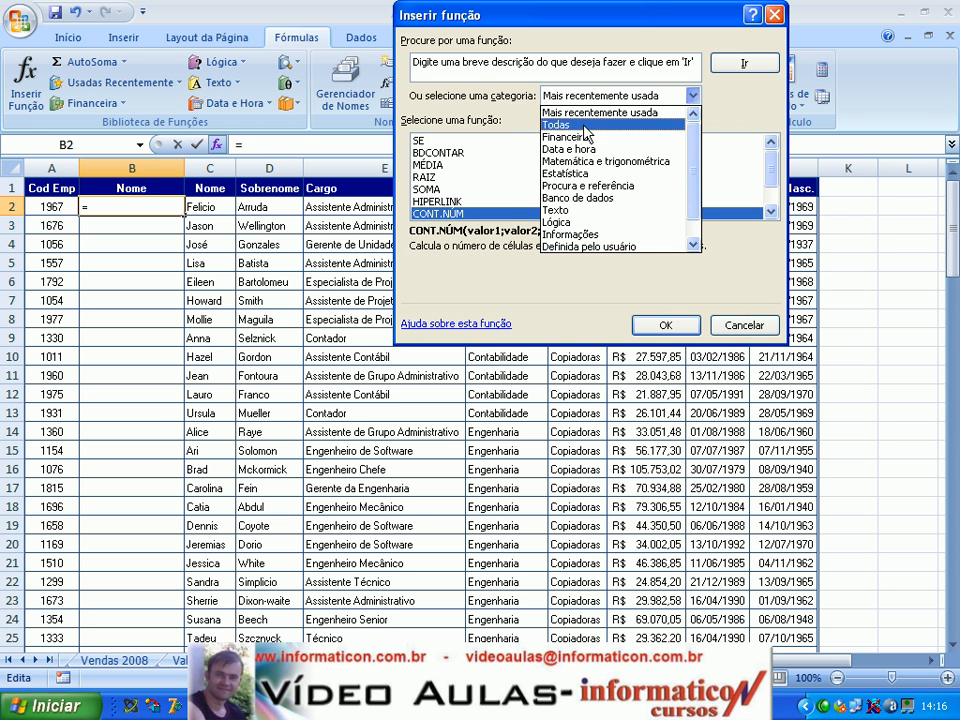
left_click(556, 124)
type("con")
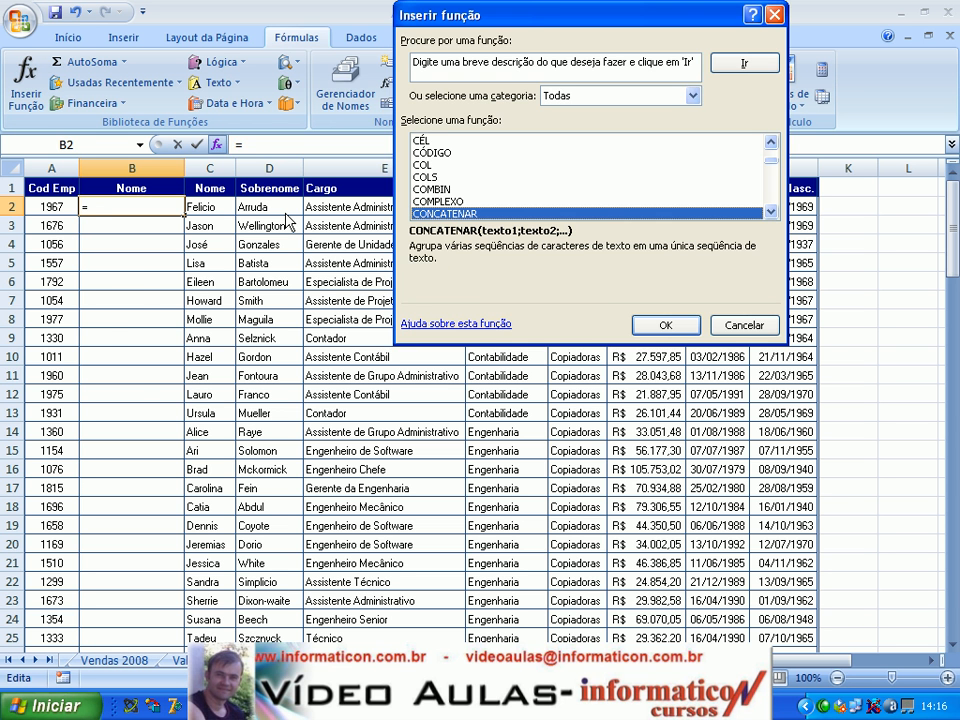
key("Escape")
Enter the formula =CONCATENAR(C2;D2) in B2 to join the first name and surname
type("co")
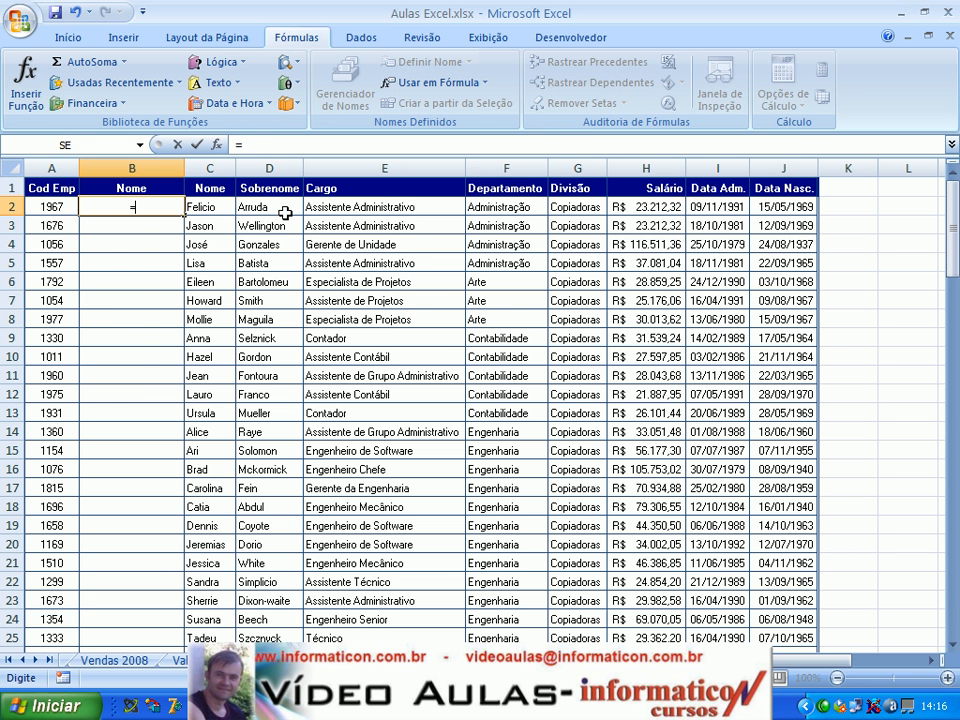
type("n")
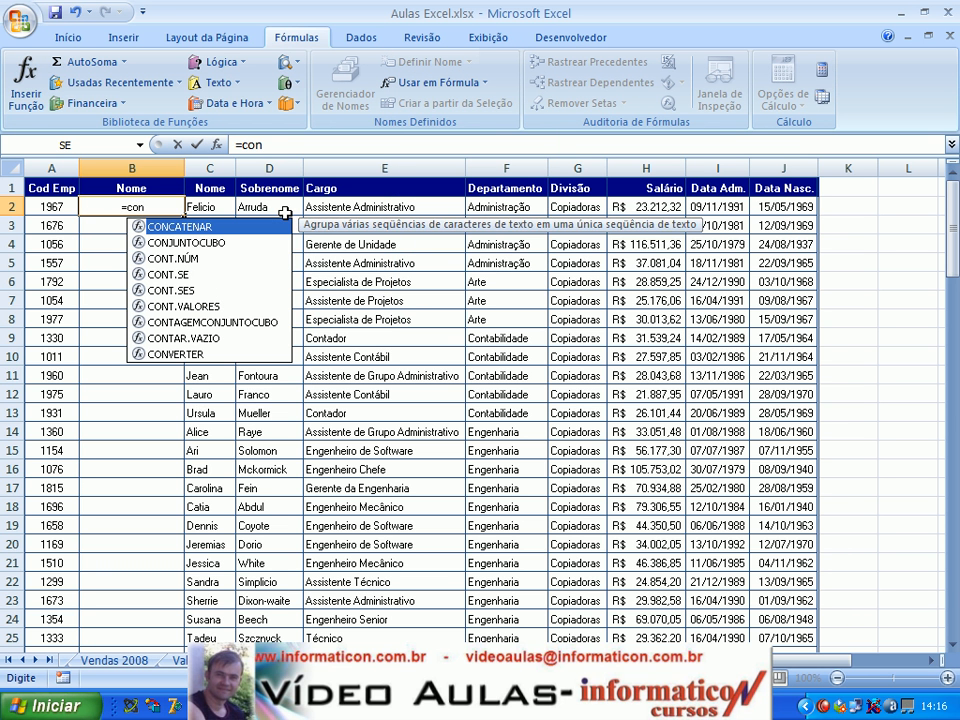
type("ca")
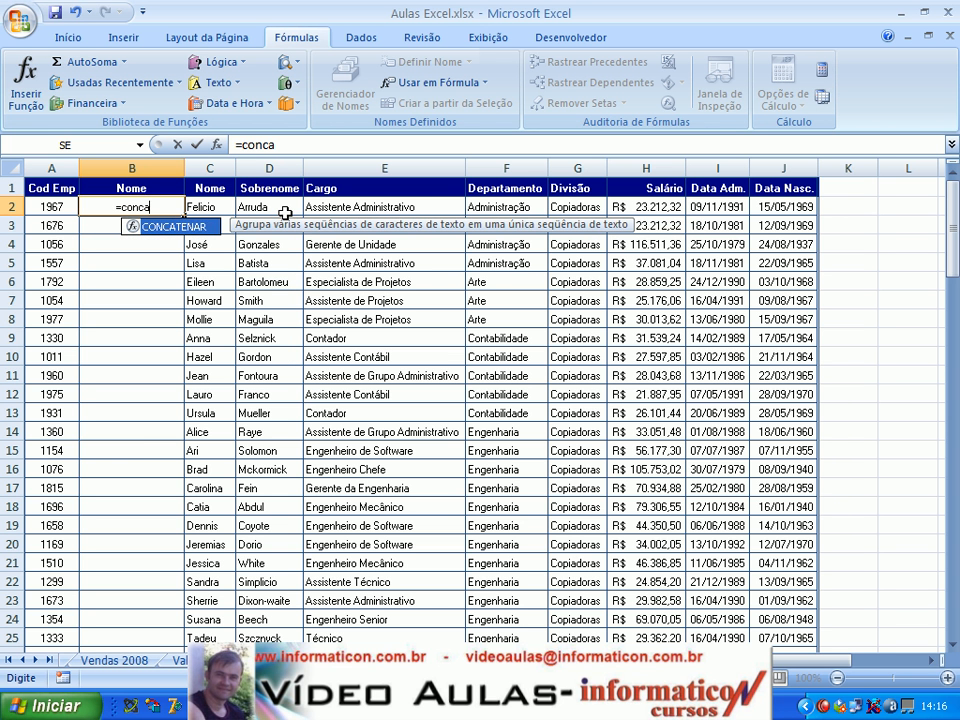
double_click(180, 228)
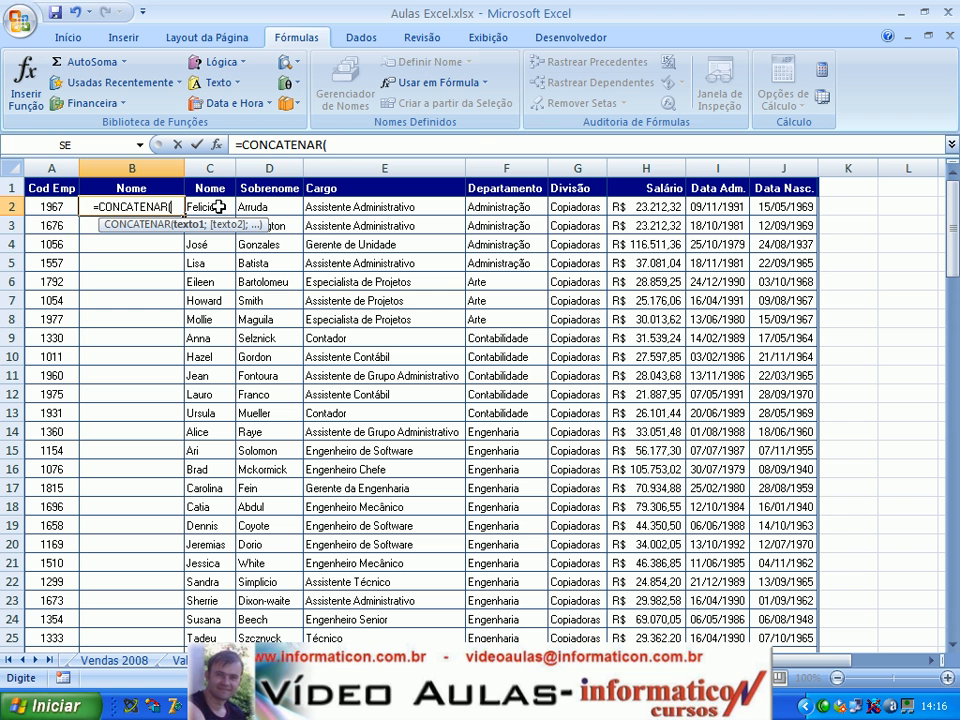
left_click(217, 207)
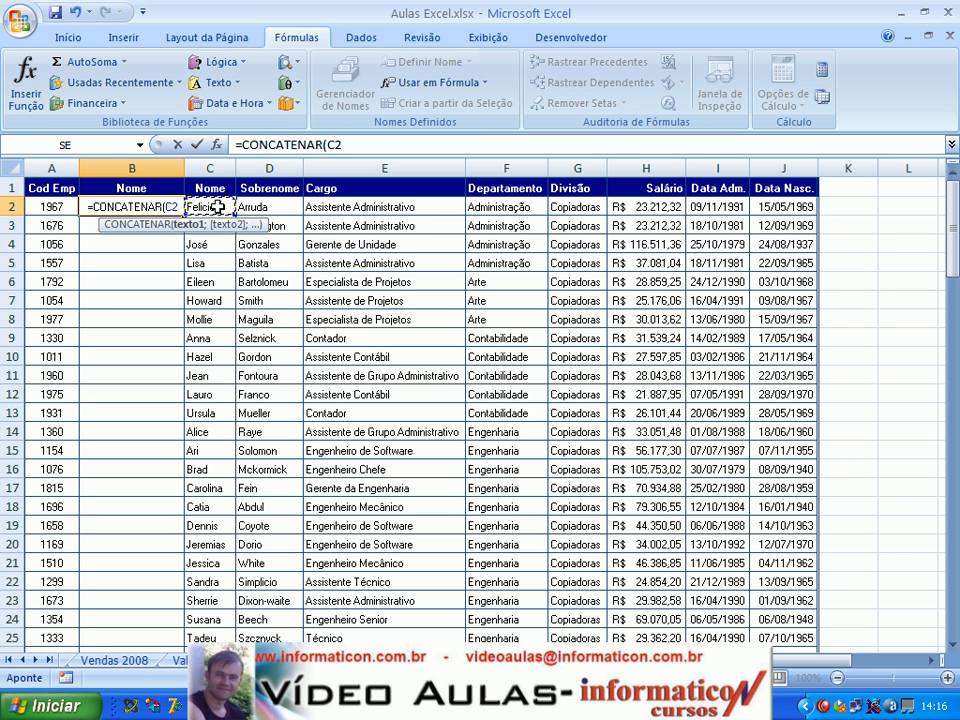
type(";")
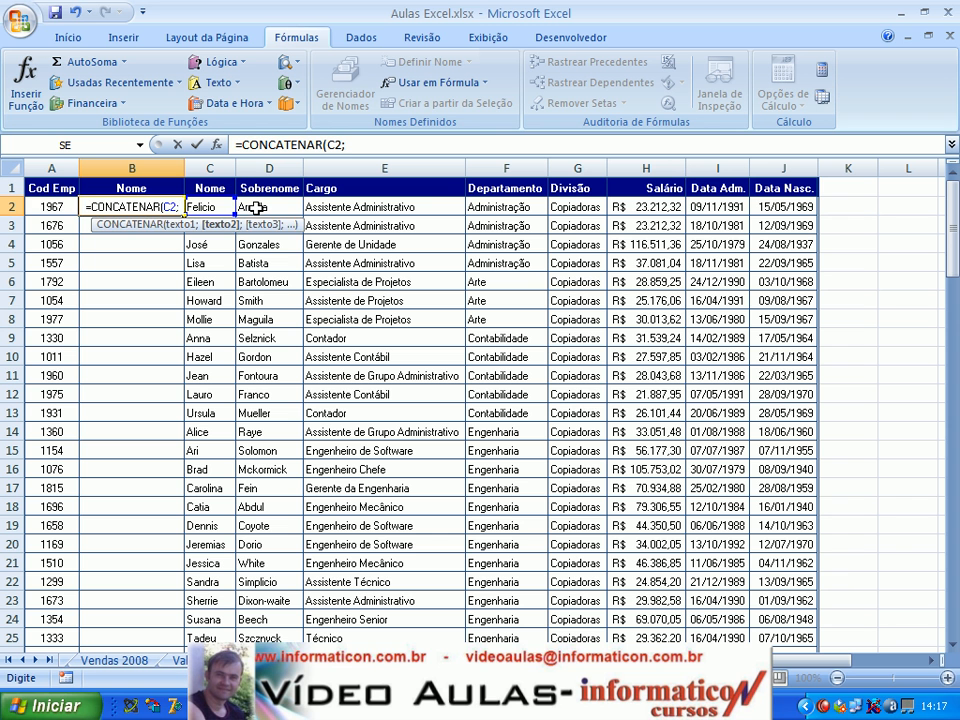
left_click(255, 207)
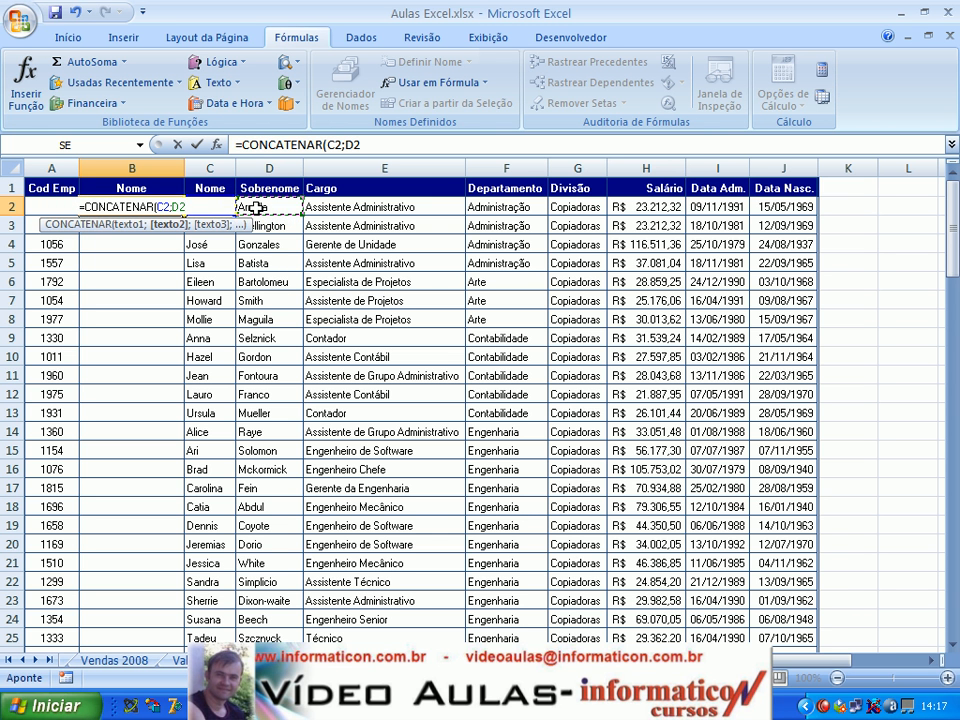
type(")")
key("Return")
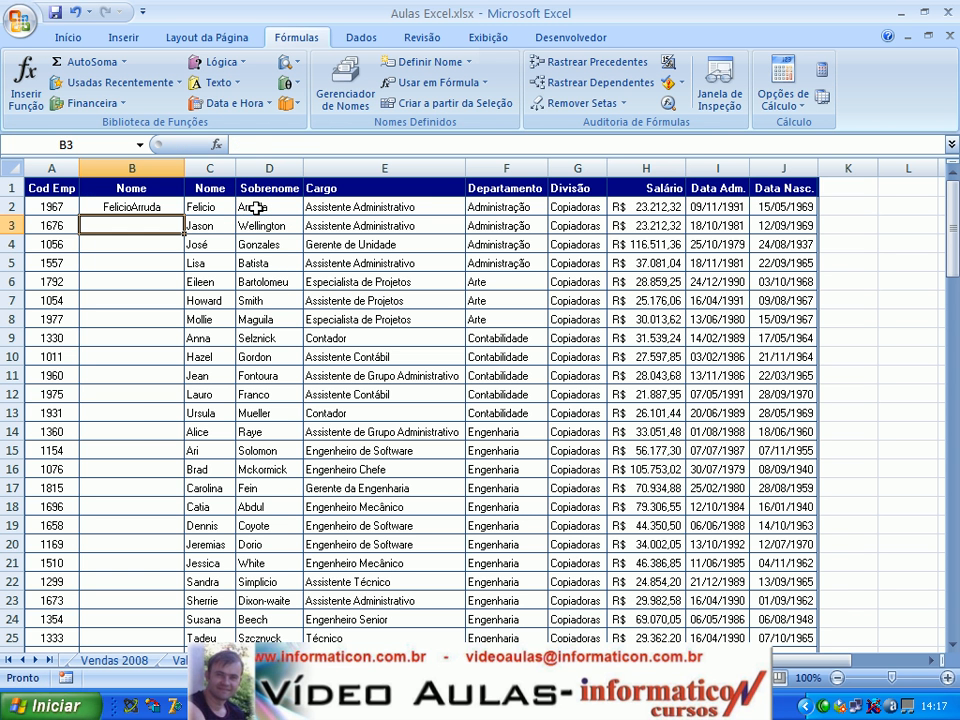
Add a space argument to B2's formula, making it =CONCATENAR(C2;" ";D2), and fill it down column B to the last employee
key("Up")
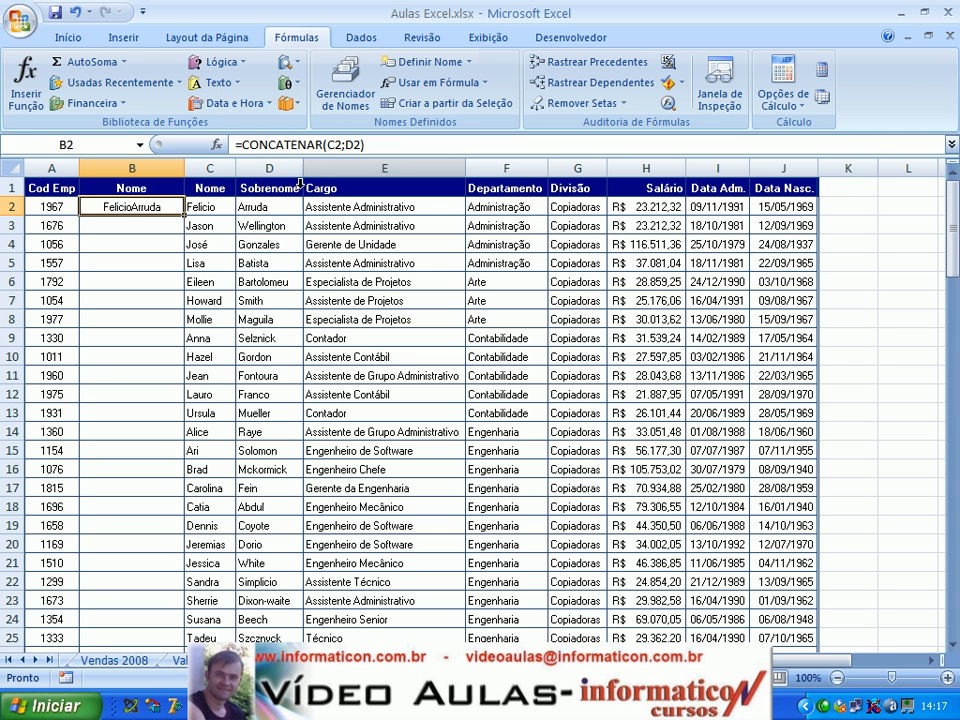
left_click(345, 148)
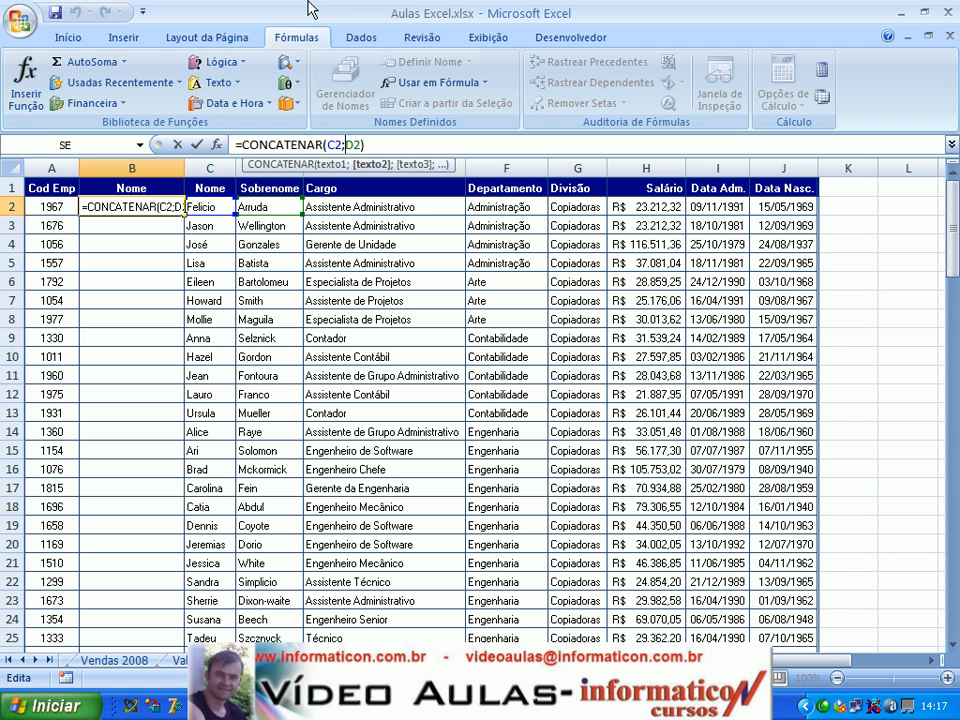
type("\" \"")
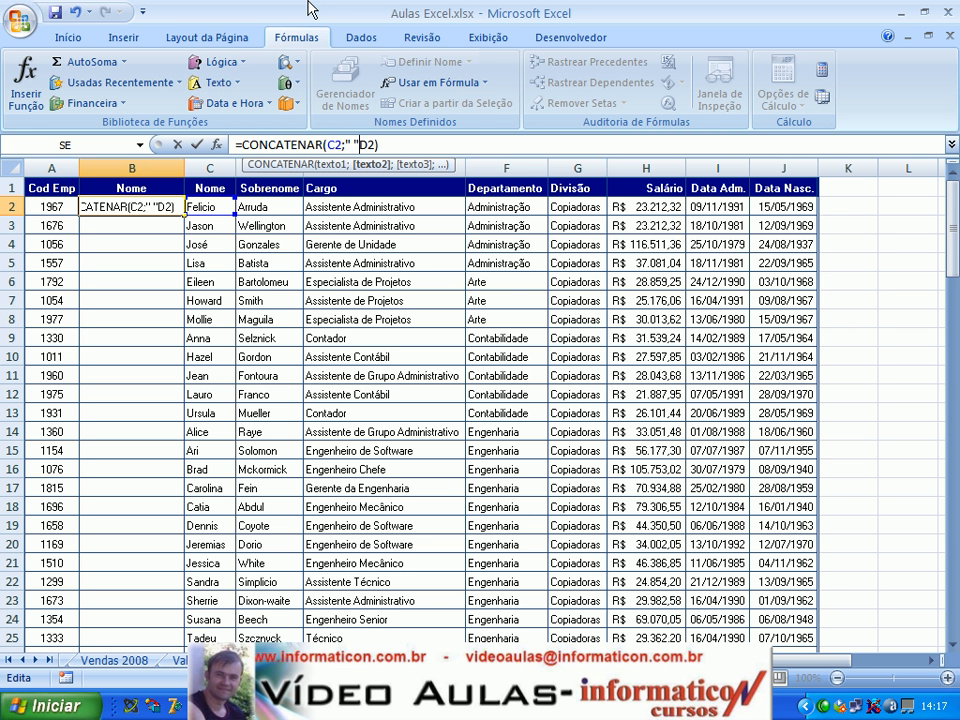
type(";")
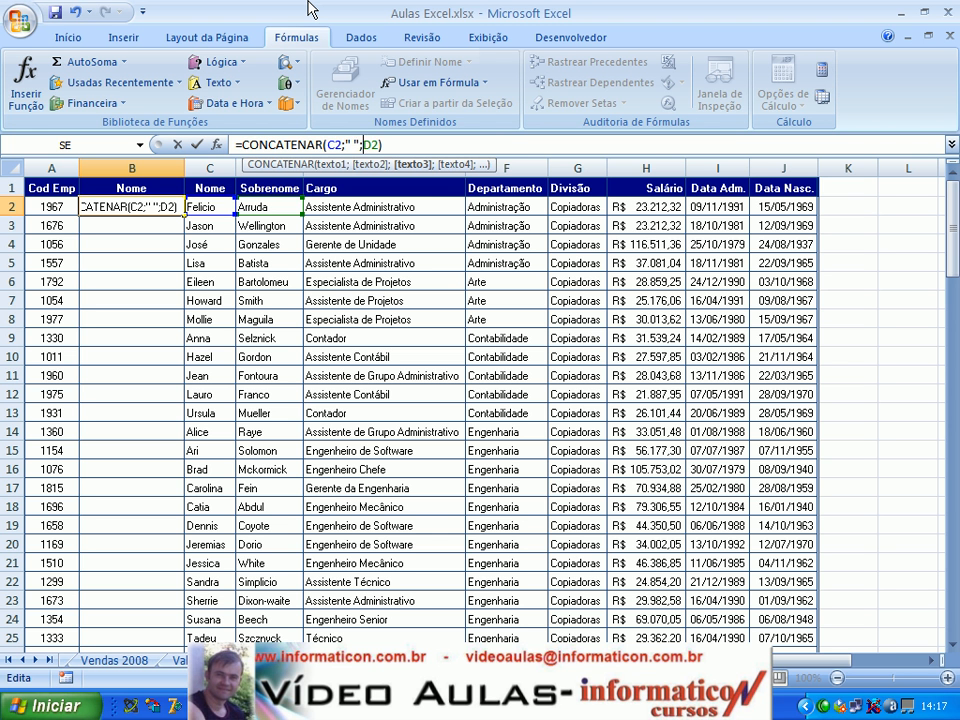
key("Return")
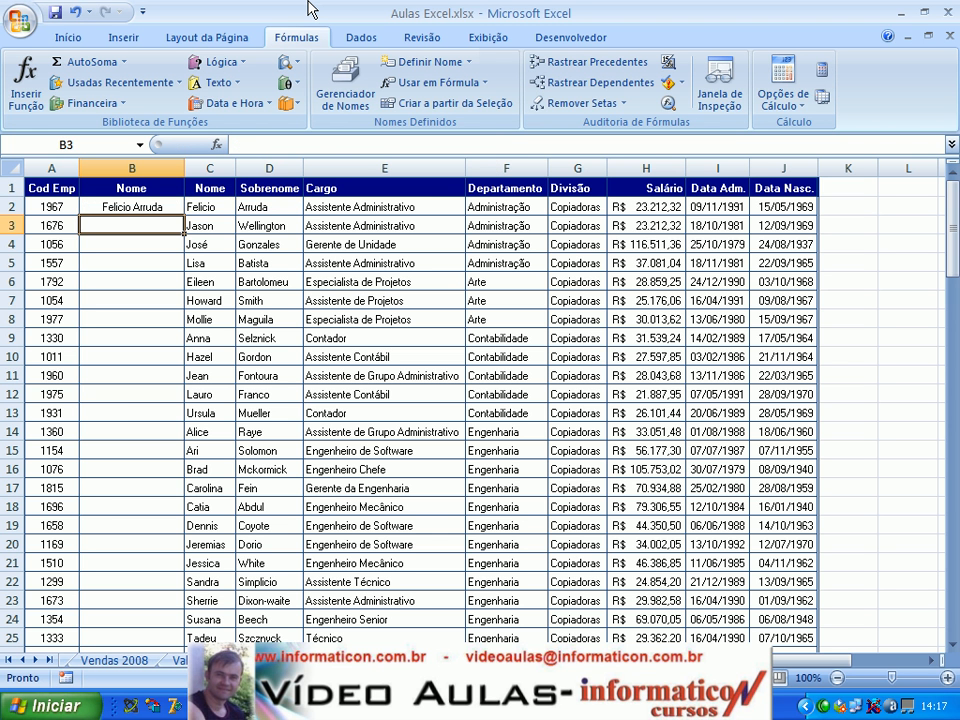
key("Up")
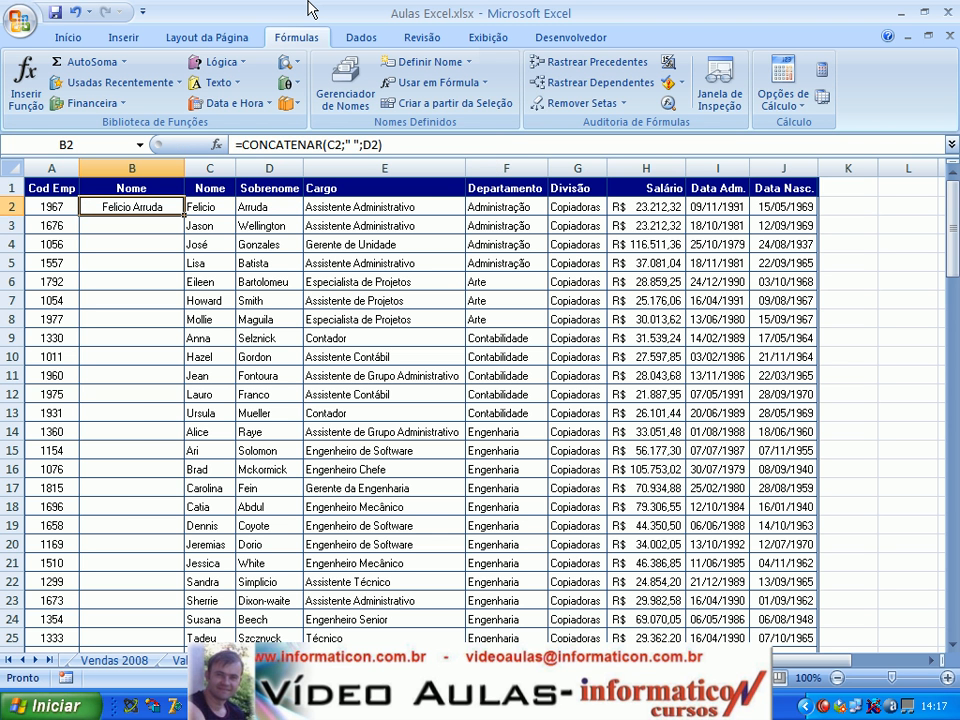
double_click(185, 215)
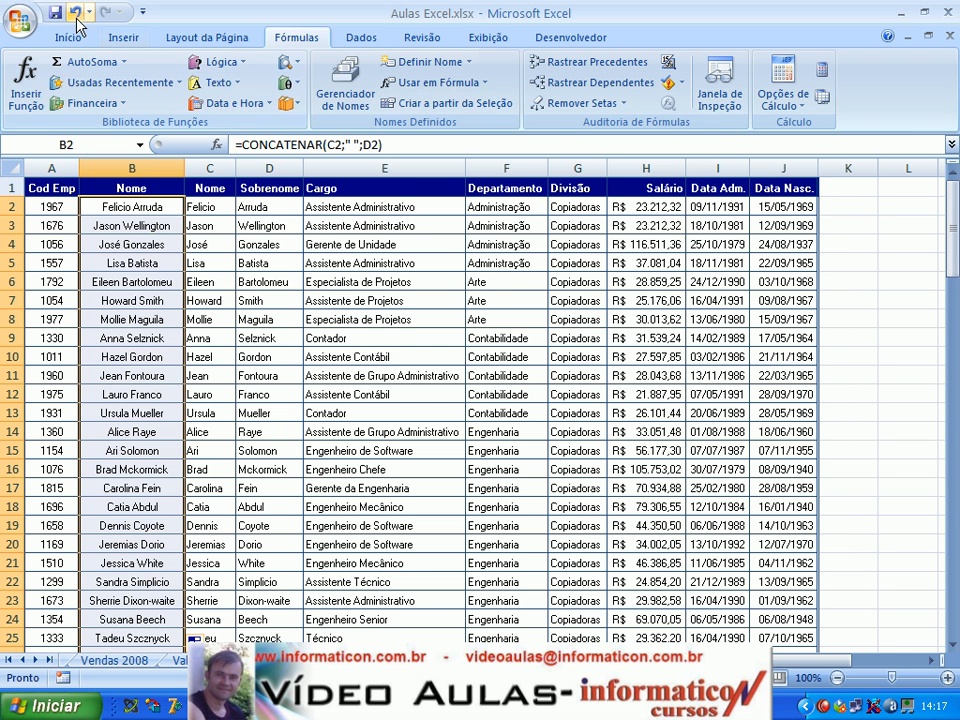
Remove the centre alignment from the combined names in column B so they sit at the cells' left edge
left_click(78, 42)
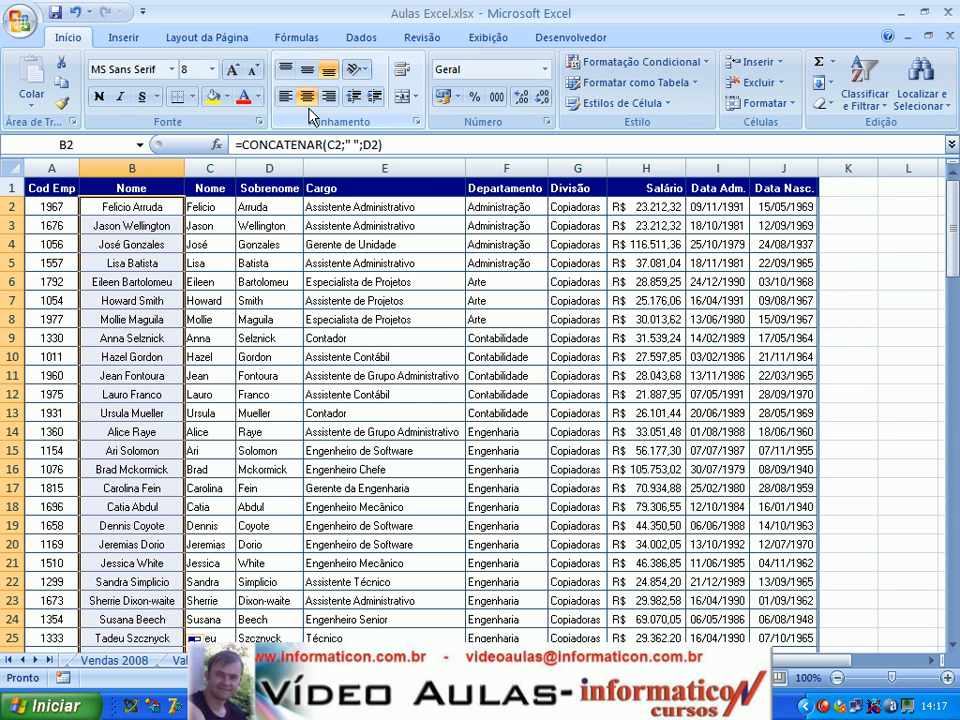
left_click(308, 97)
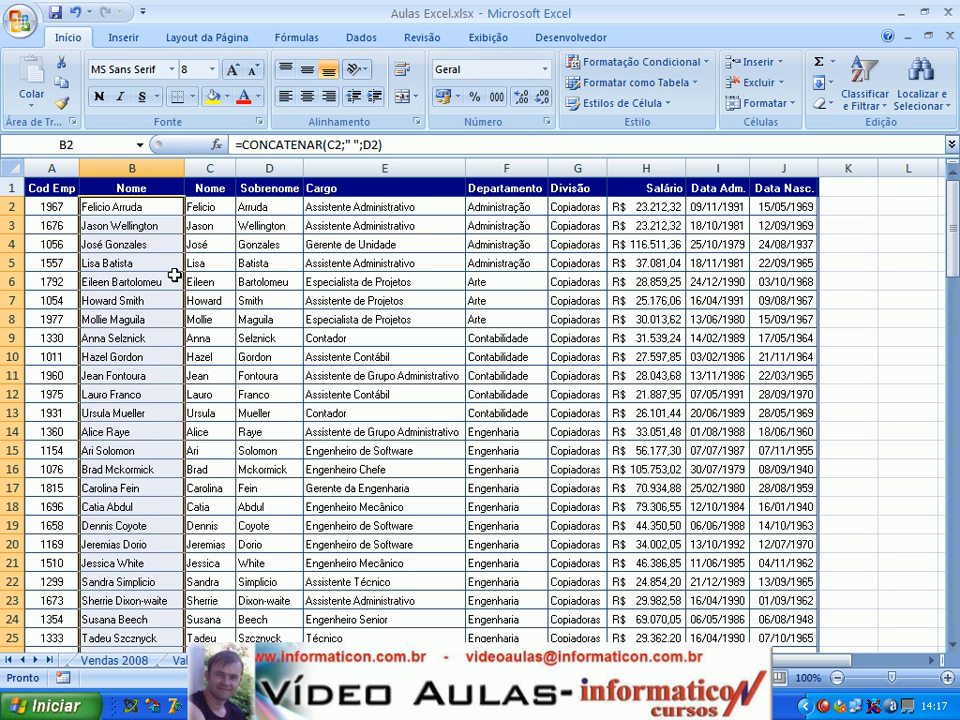
key("Up")
key("Down")
key("Down")
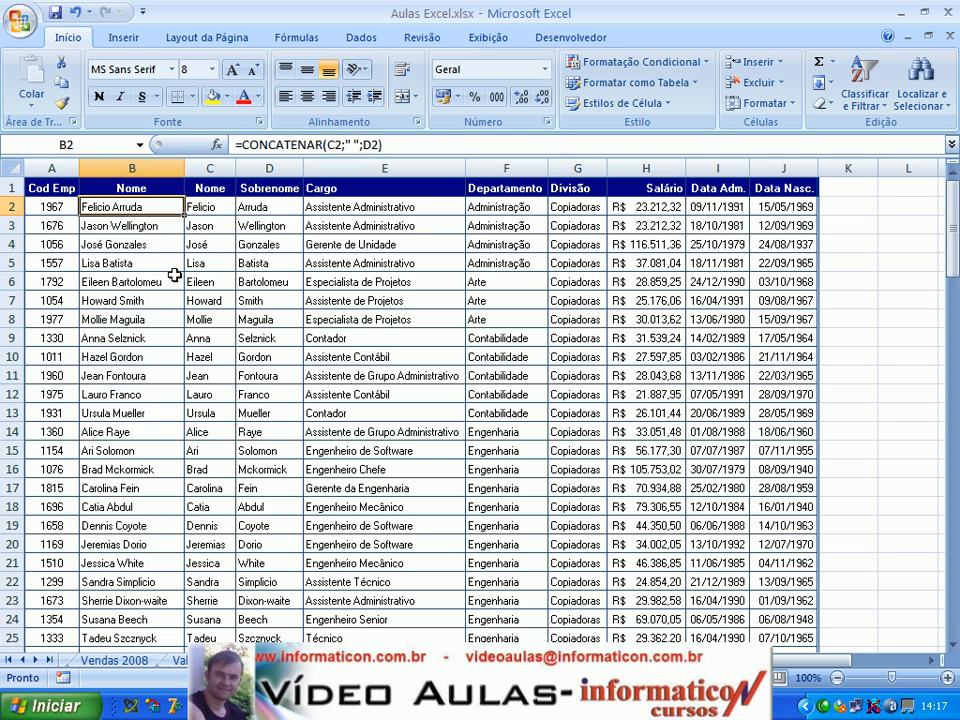
key("Down")
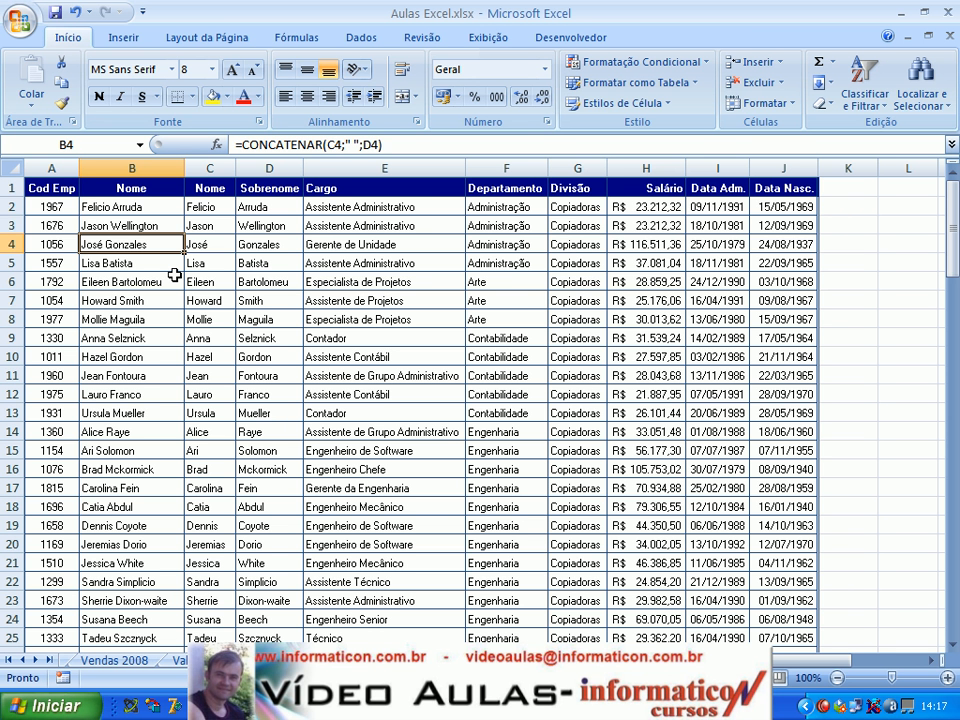
key("Up")
key("Up")
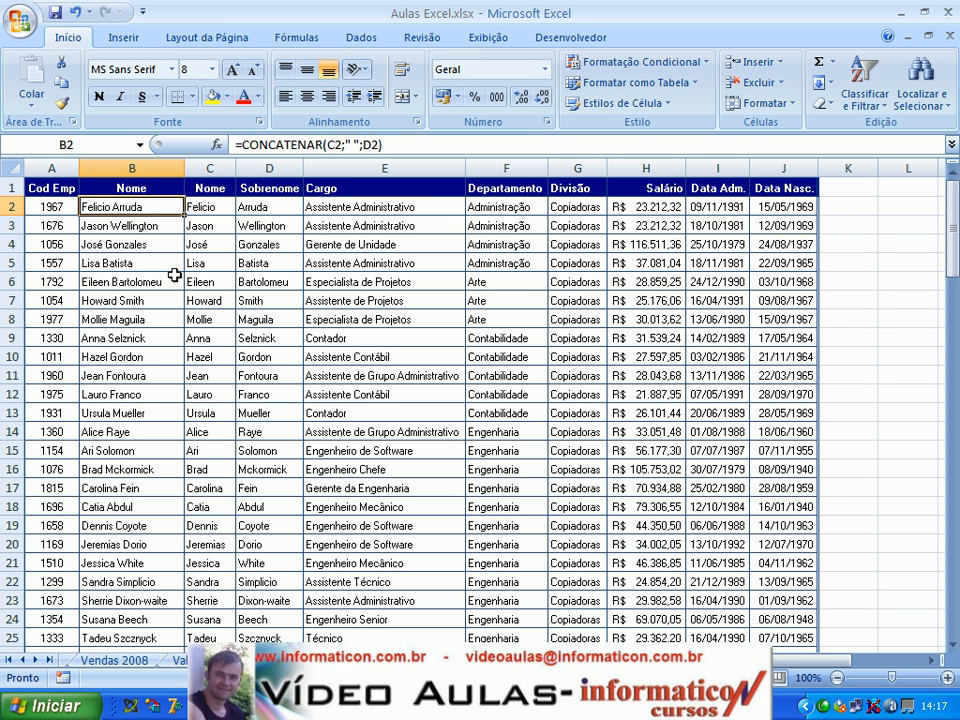
Clear all CONCATENAR formulas in column B from B2 to the last row, keeping the header
key("ctrl+shift+Down")
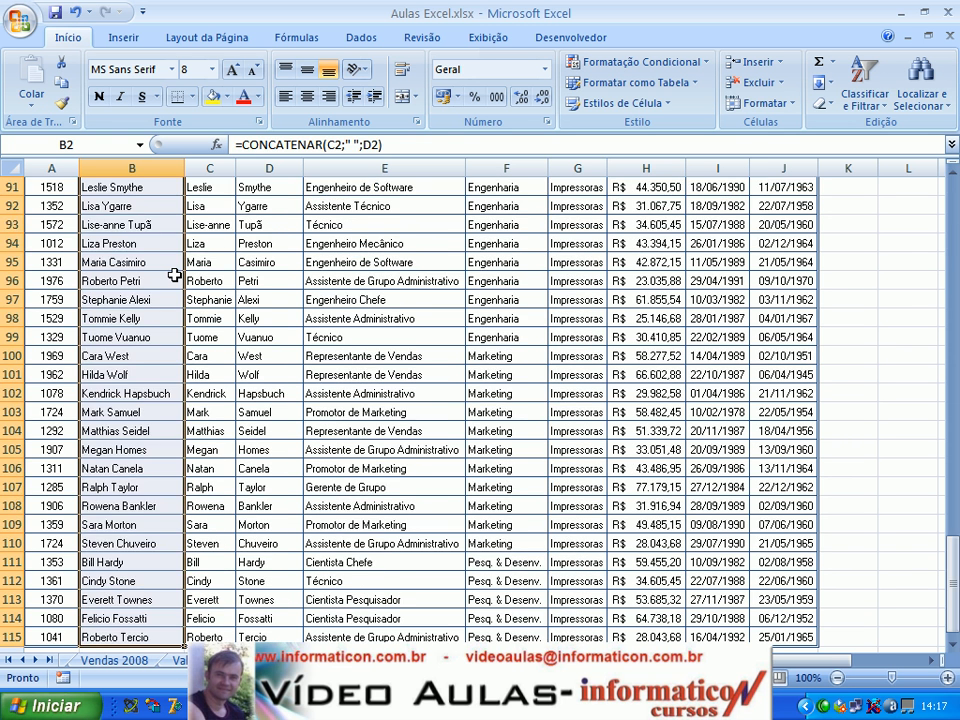
key("Delete")
key("Up")
key("Down")
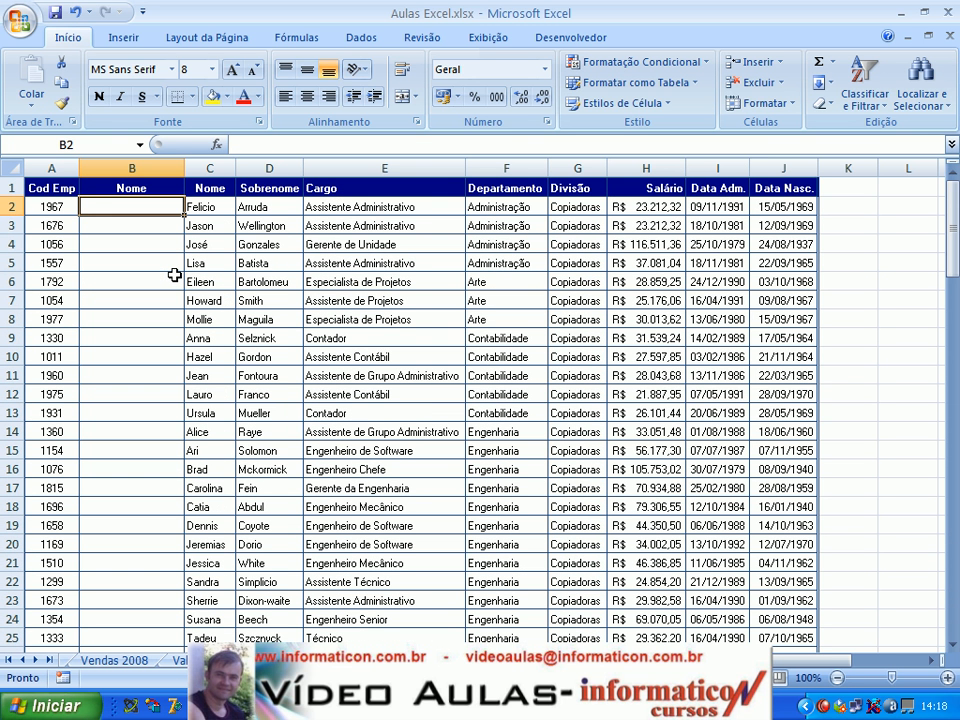
Enter the formula =C2&" "&D2 in B2 and fill it down column B to the last employee
type("=")
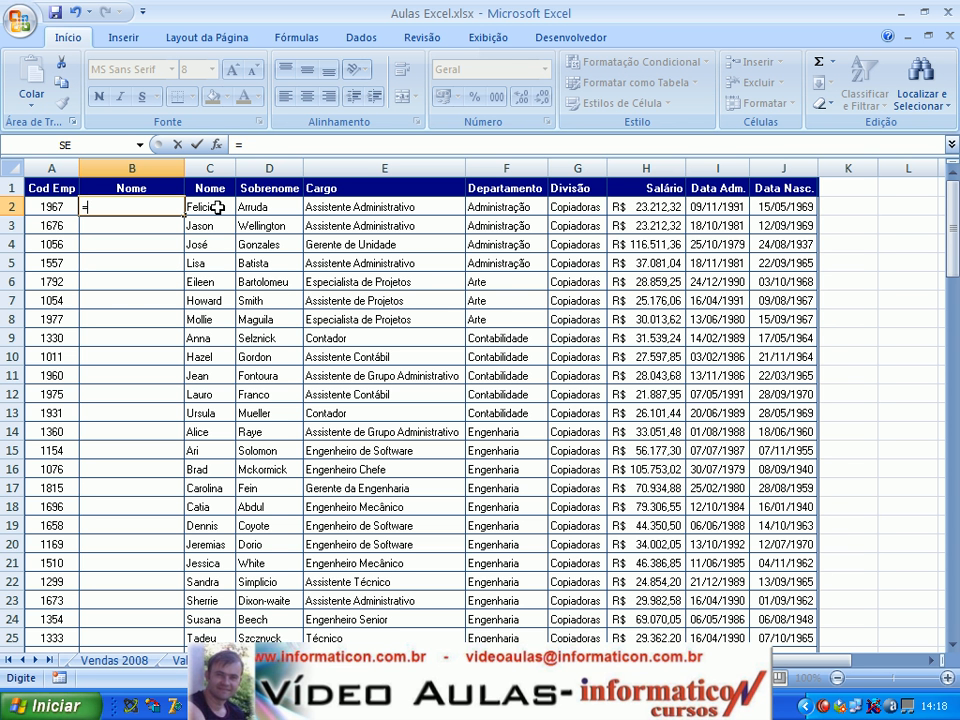
left_click(217, 207)
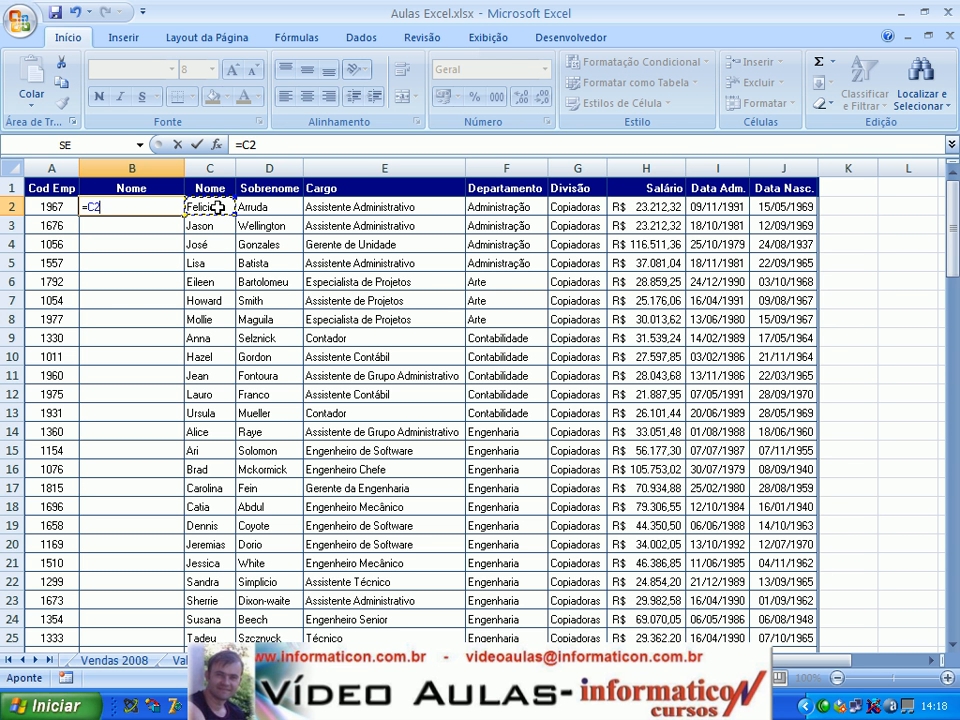
type("&")
type("\" \"")
type("&")
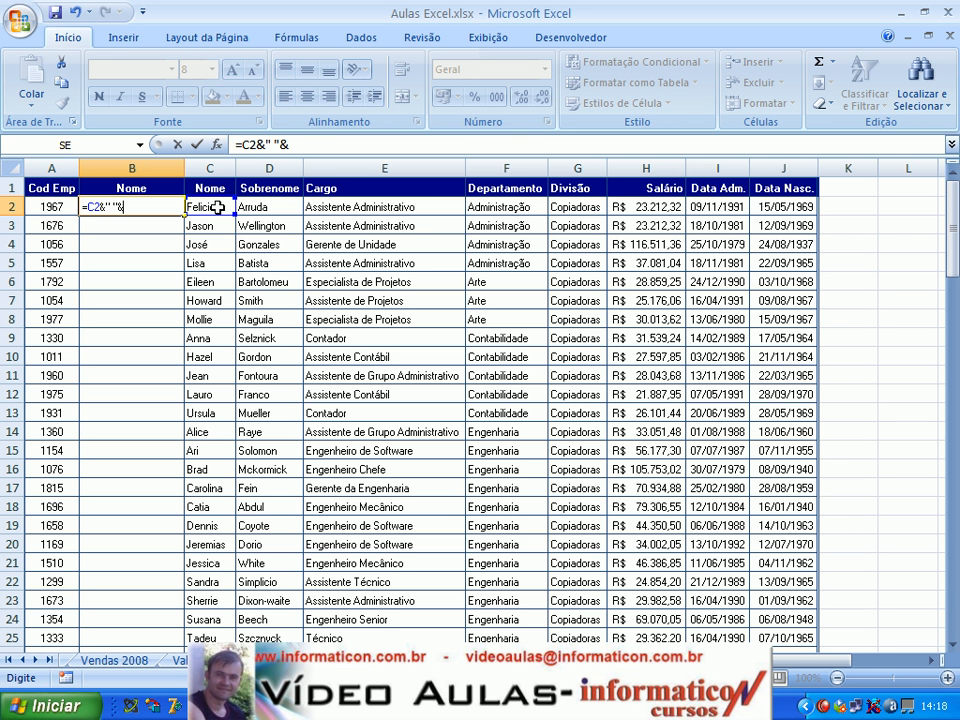
left_click(262, 208)
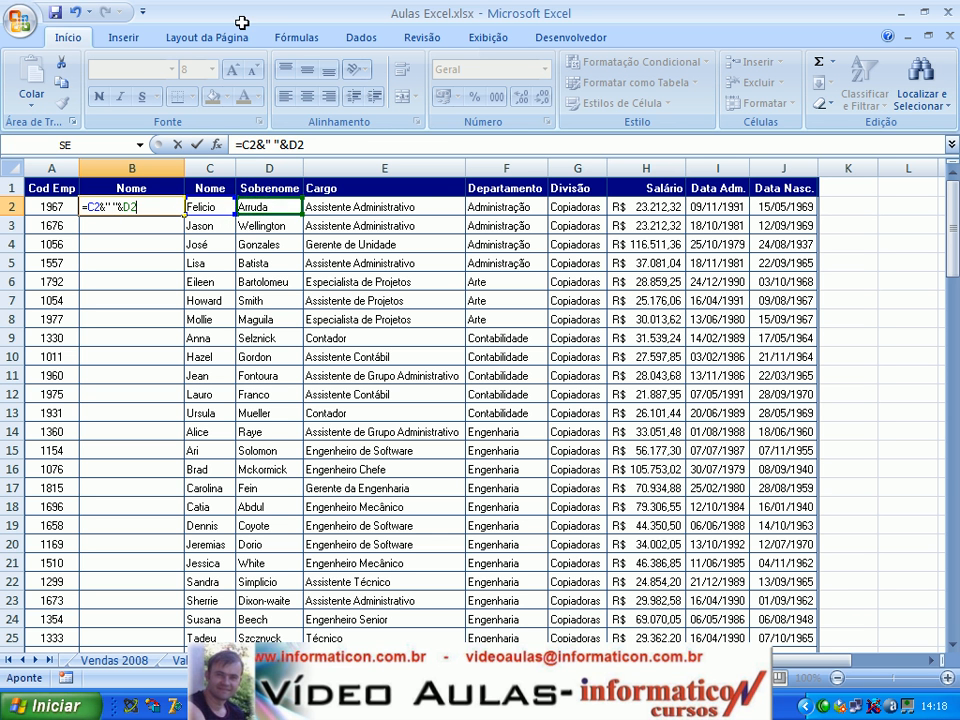
key("Return")
key("Up")
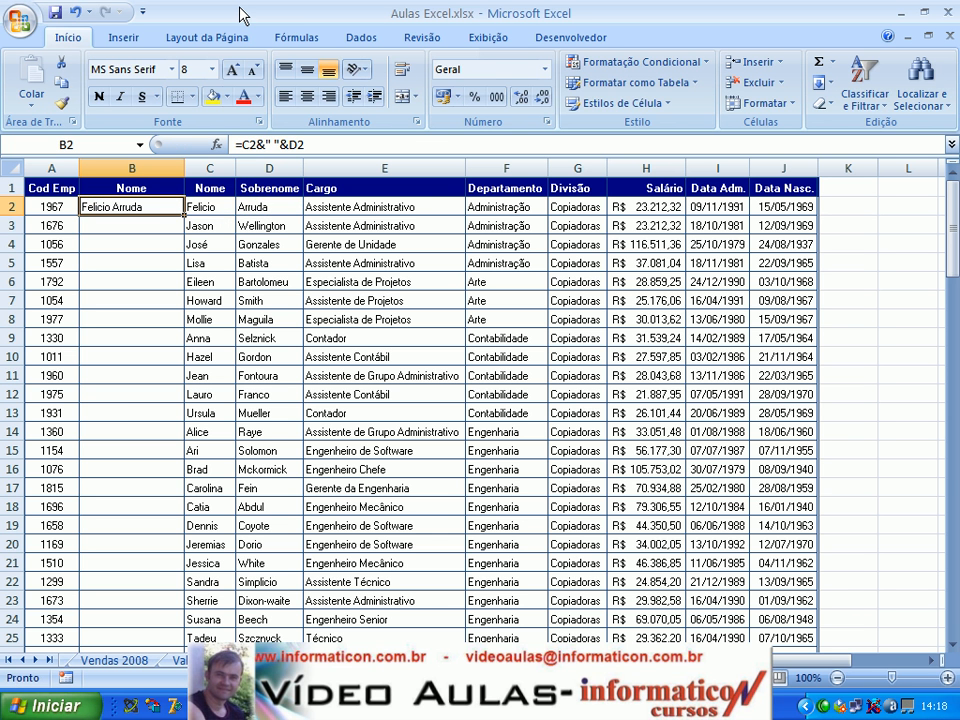
double_click(185, 214)
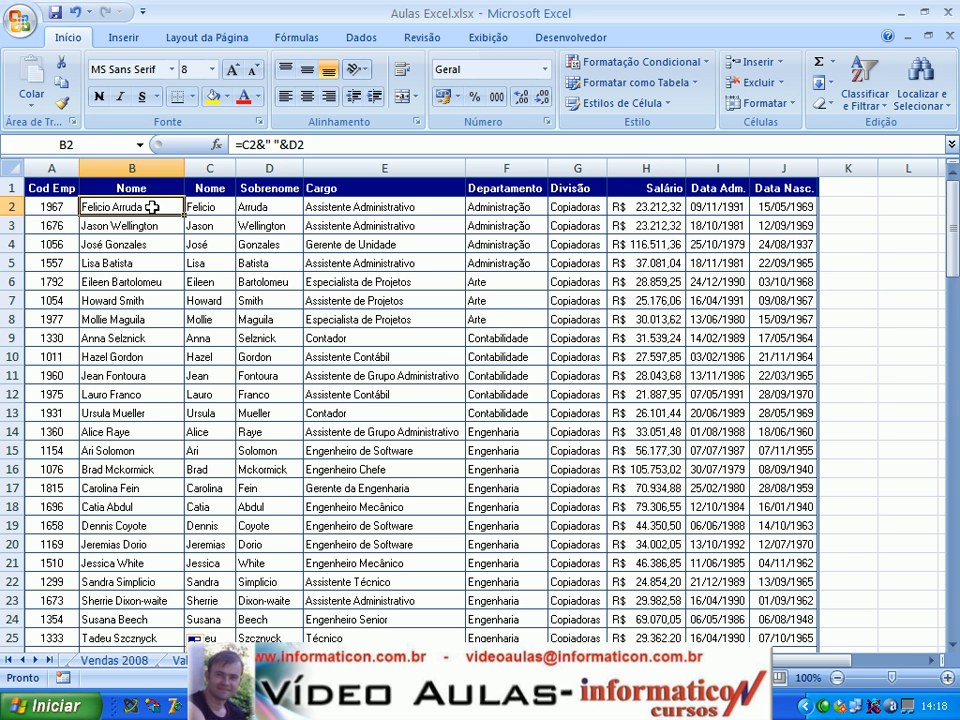
Hide the separate Nome and Sobrenome columns C and D, and unhide both again
left_click_drag(212, 160, 246, 169)
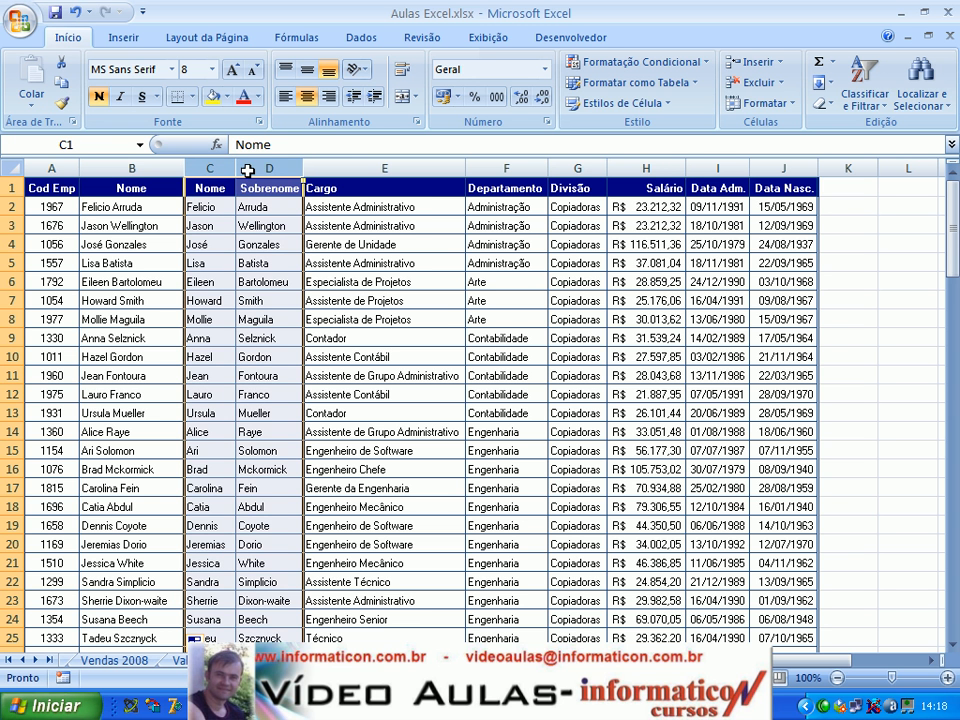
right_click(268, 242)
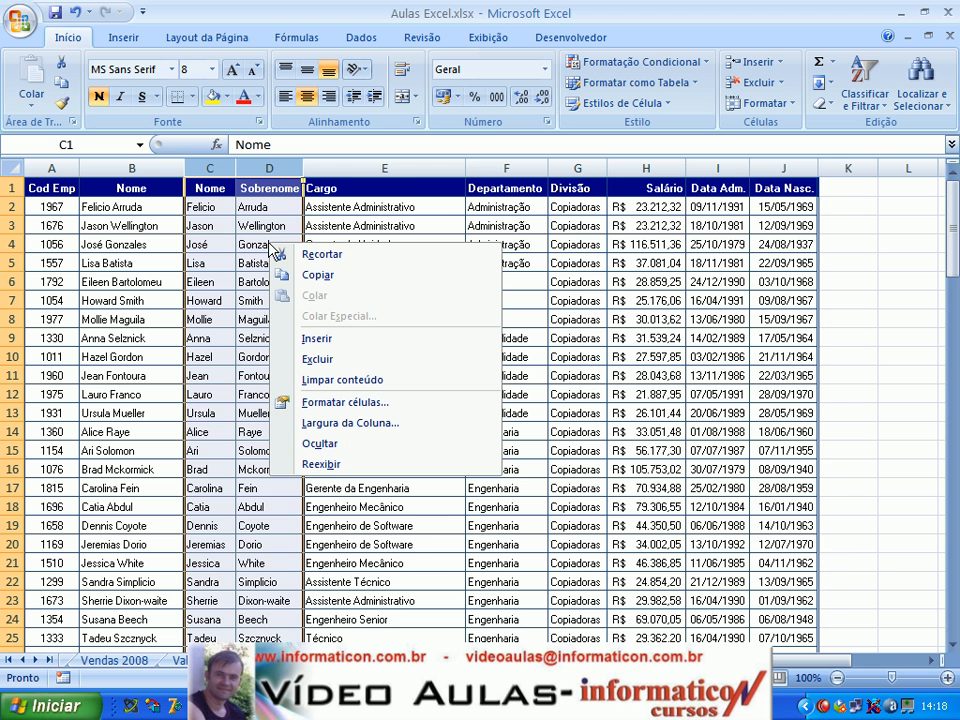
left_click(338, 447)
left_click(287, 339)
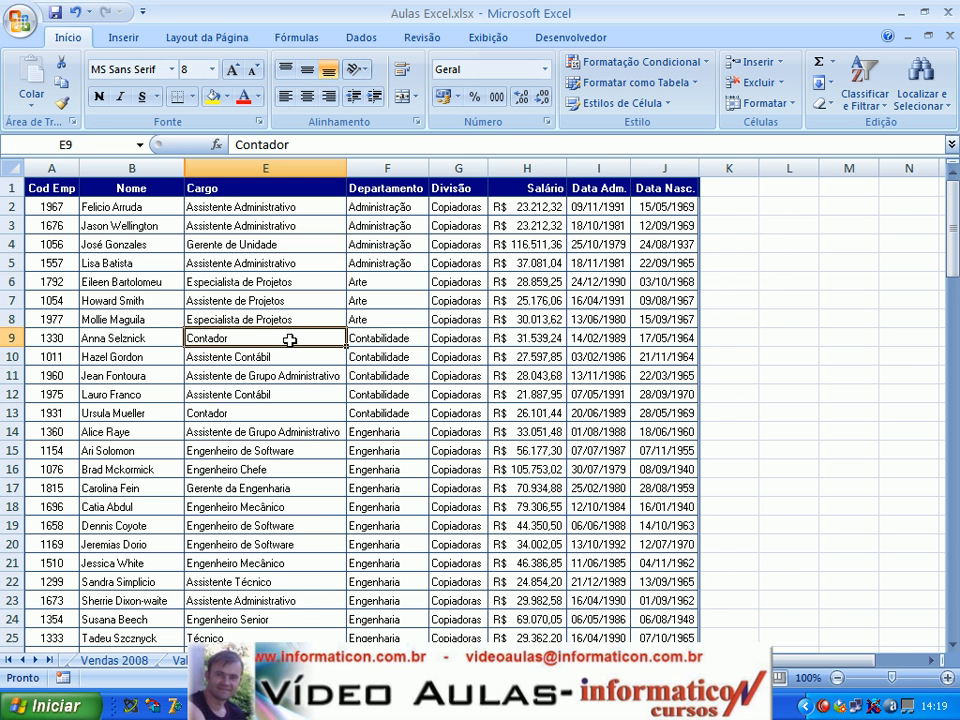
double_click(189, 167)
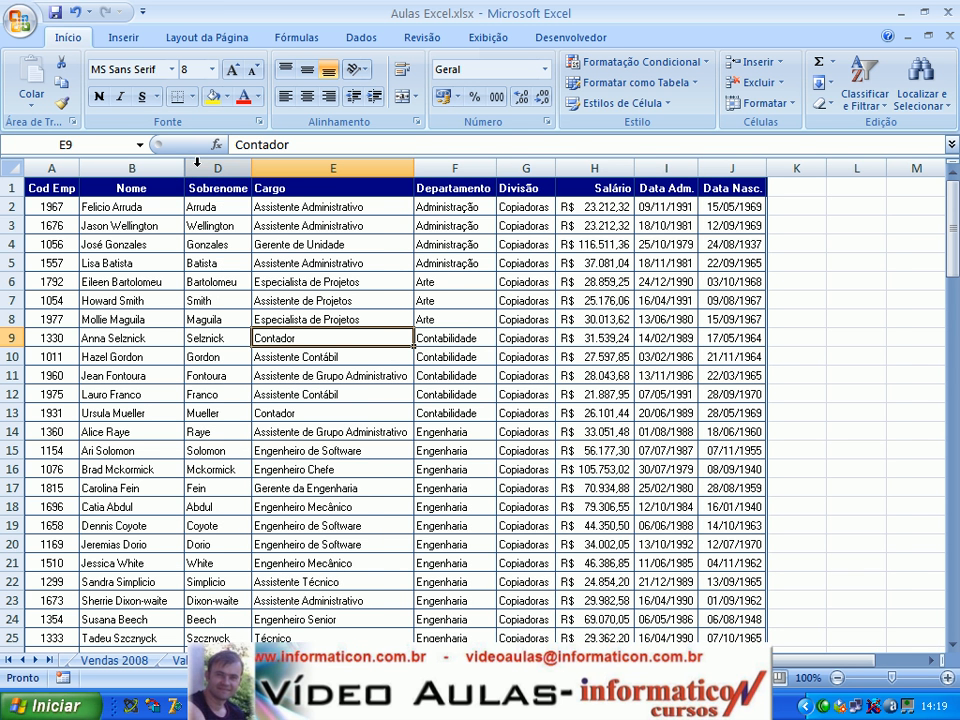
double_click(189, 167)
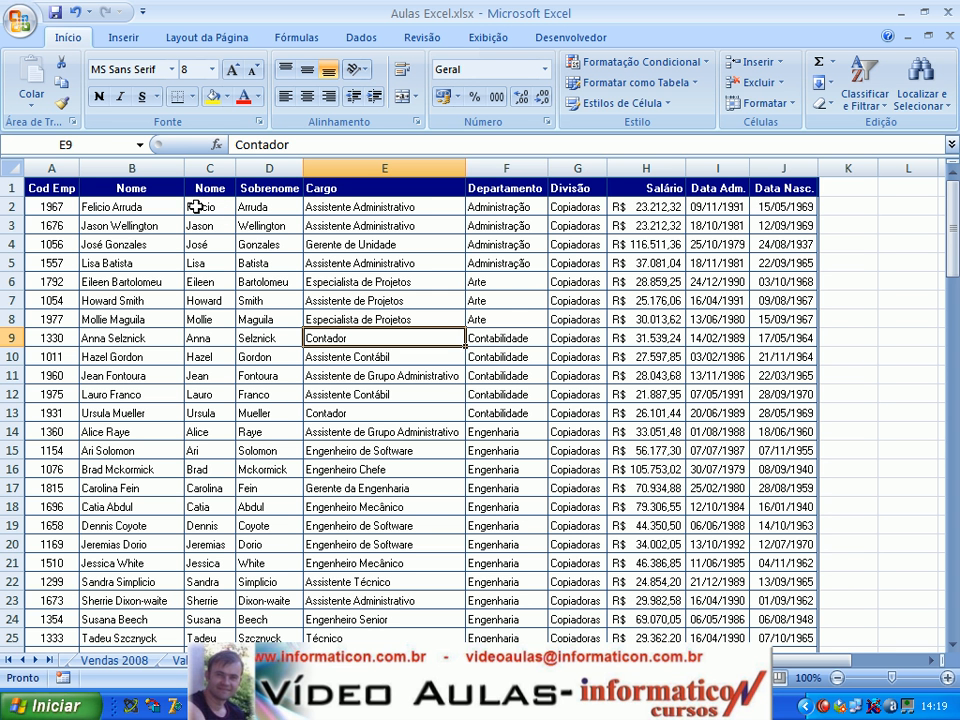
Replace the first name in C2 with a different one to test the combined name, and undo the replacement
left_click(208, 206)
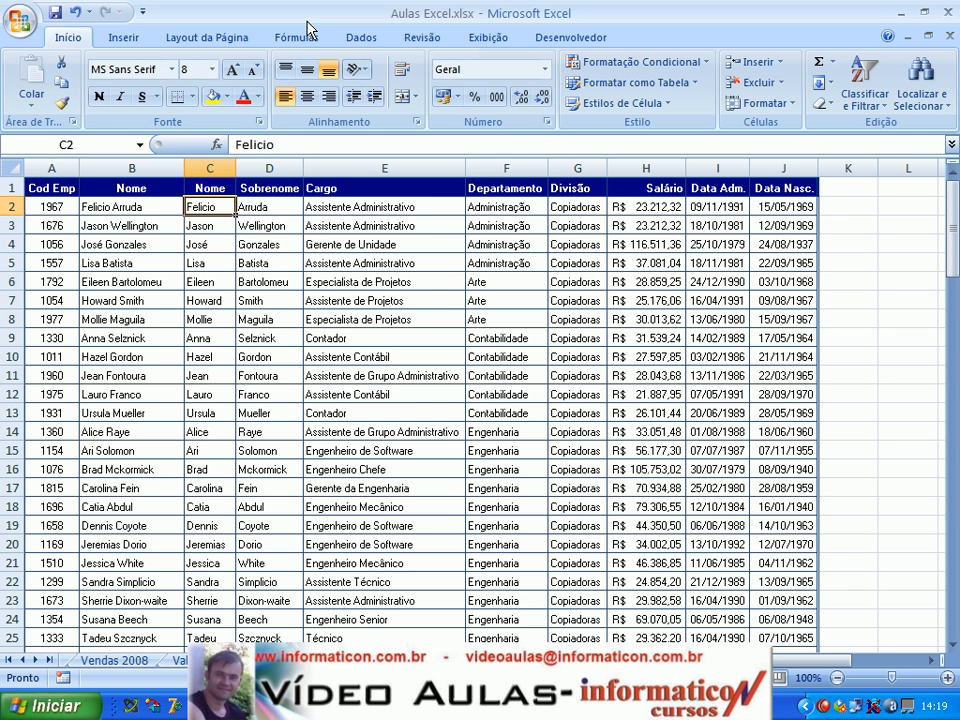
type("Valderi")
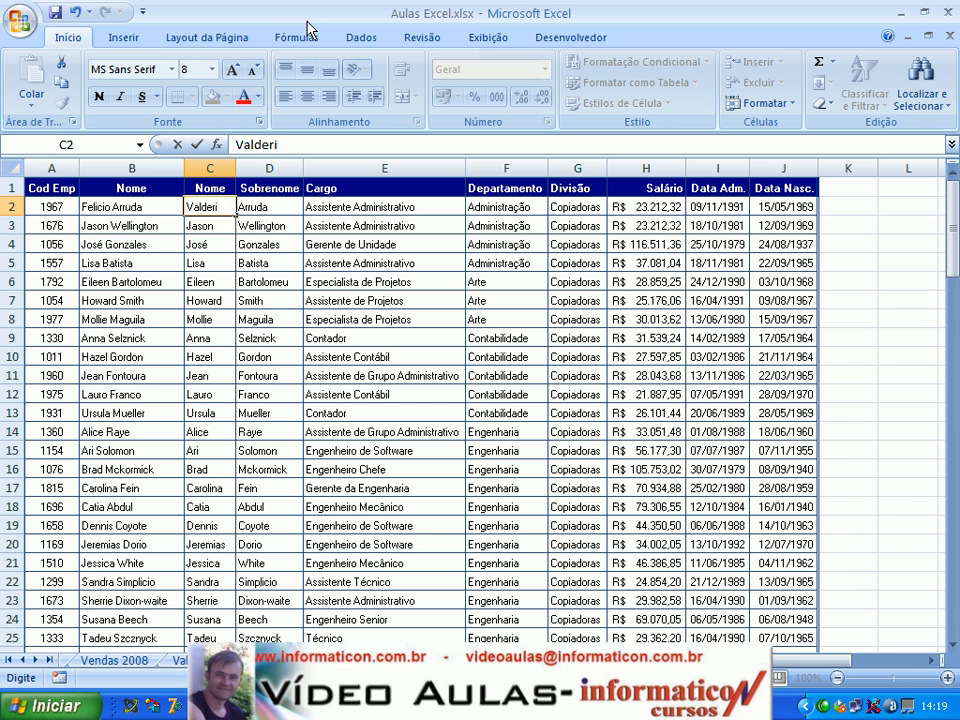
key("Return")
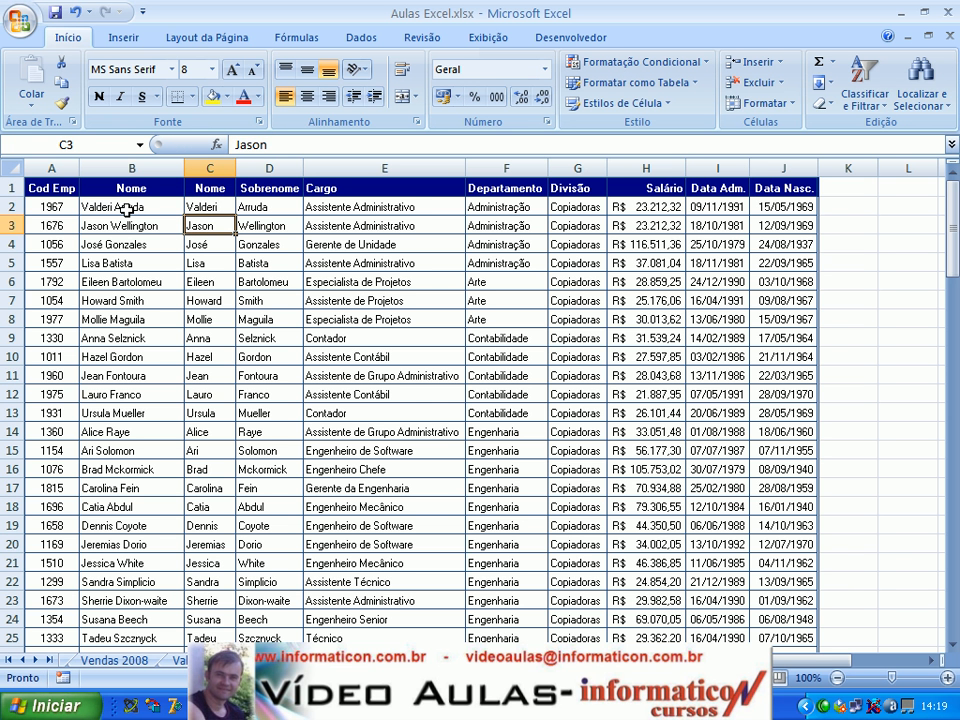
key("ctrl+z")
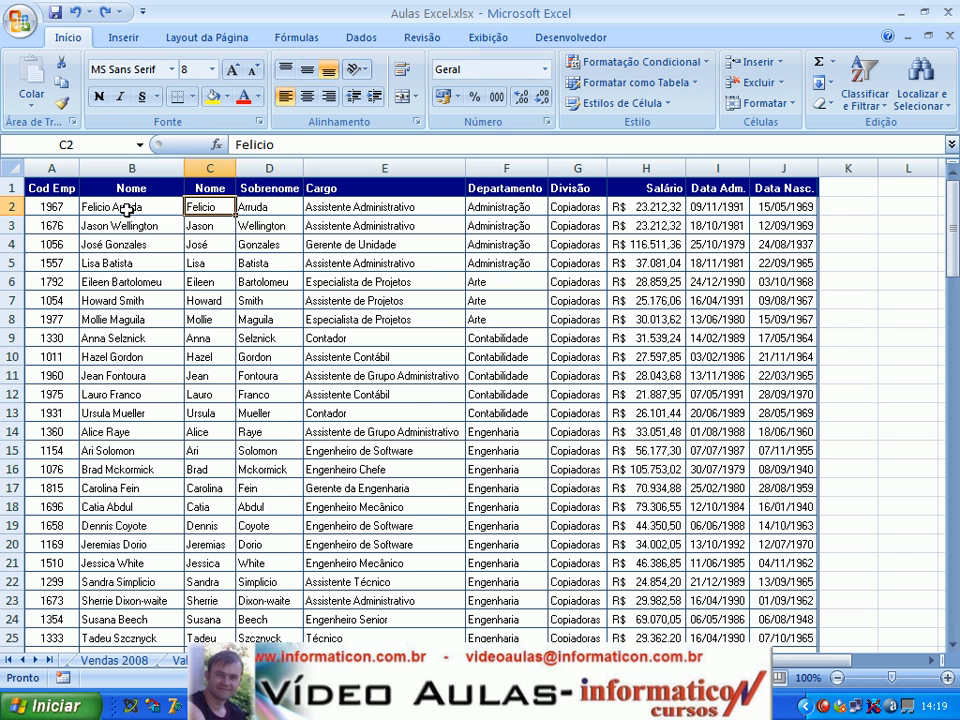
Clear the first name in C2 and the surname in D2, and undo both deletions
key("Delete")
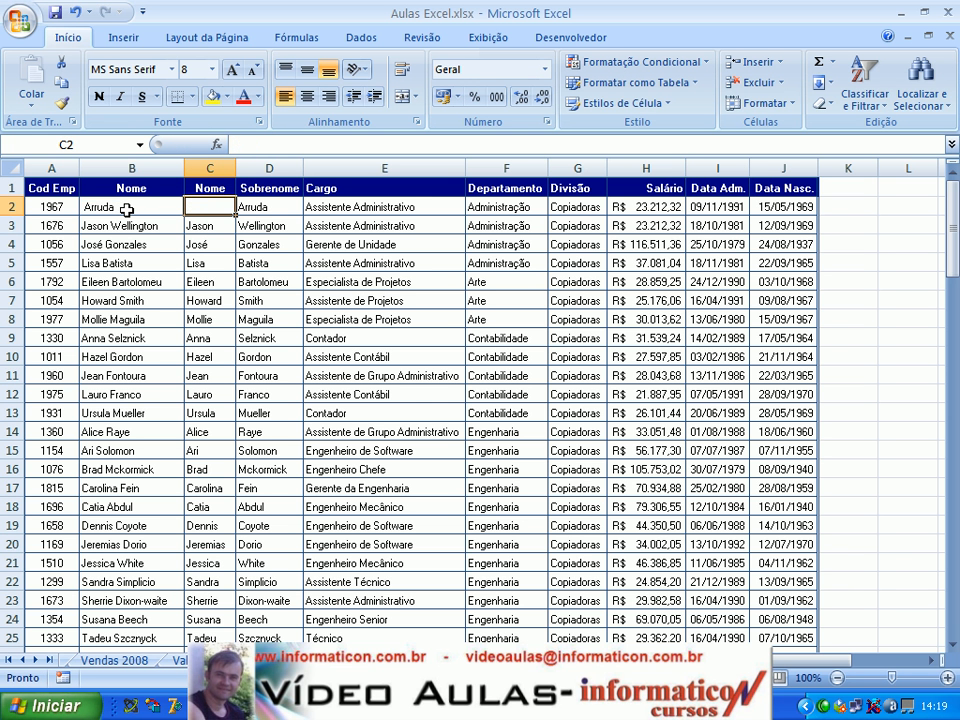
key("Right")
key("Delete")
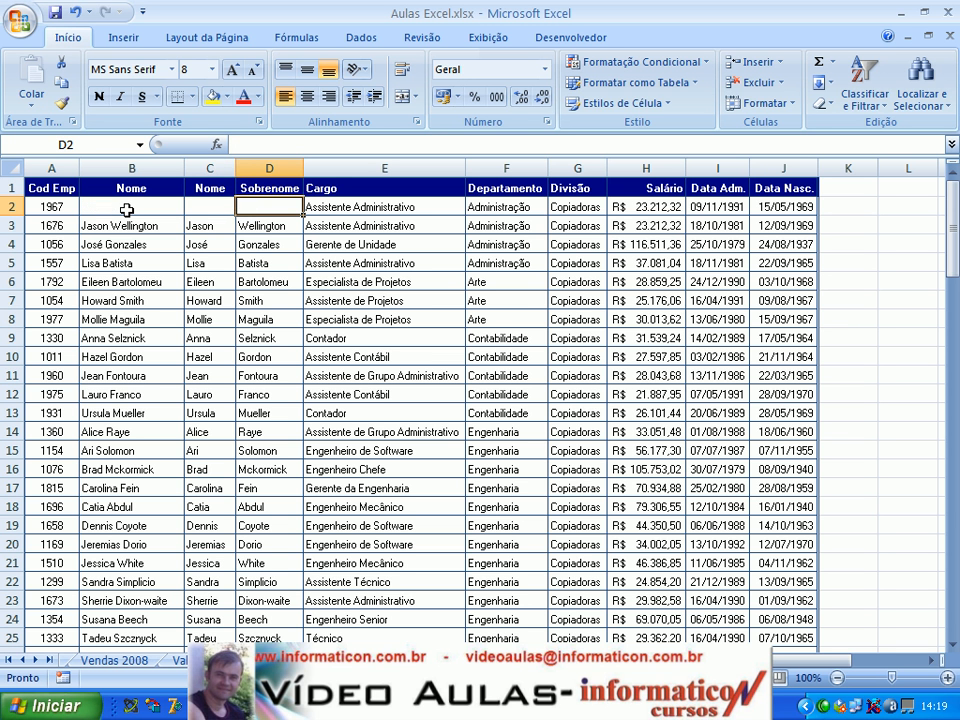
key("ctrl+z")
key("ctrl+z")
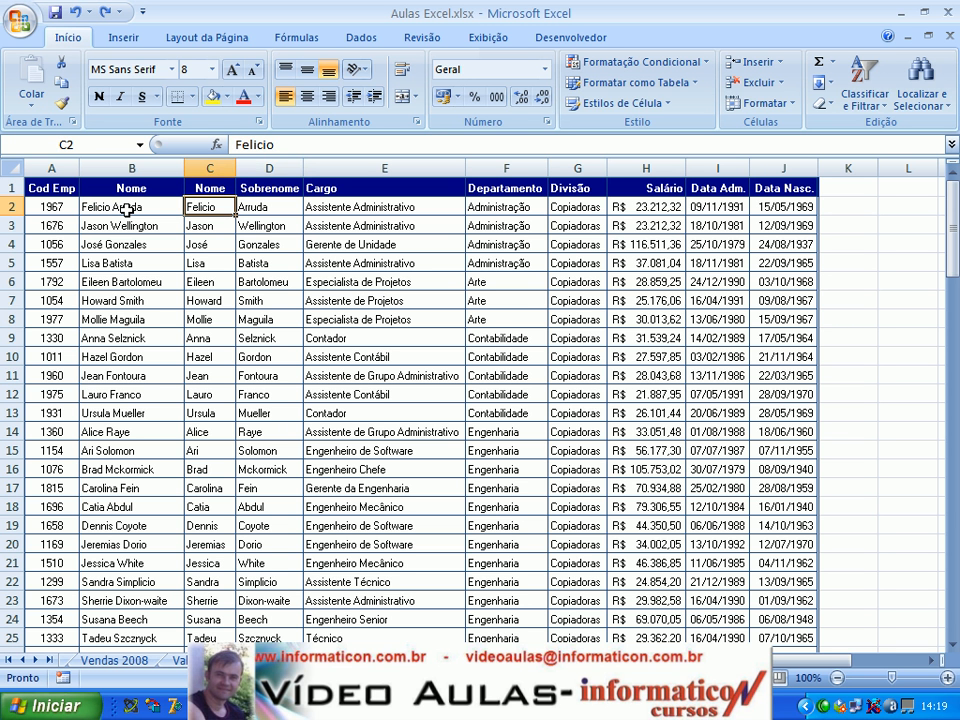
Delete the Sobrenome column D to test its effect on B2's formula, and undo the deletion
left_click(268, 167)
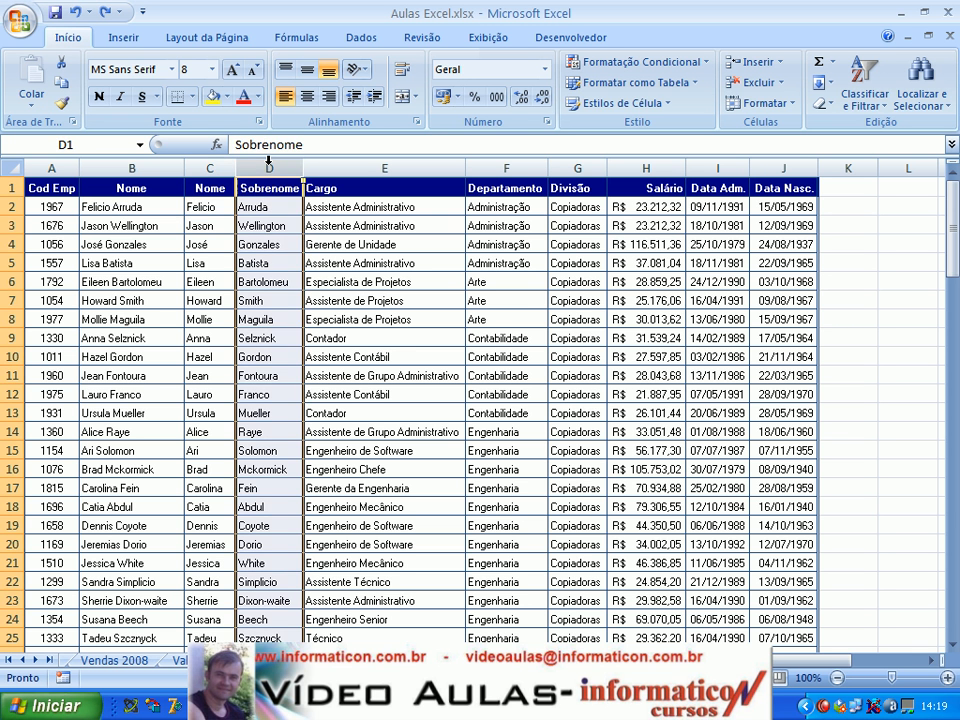
right_click(269, 168)
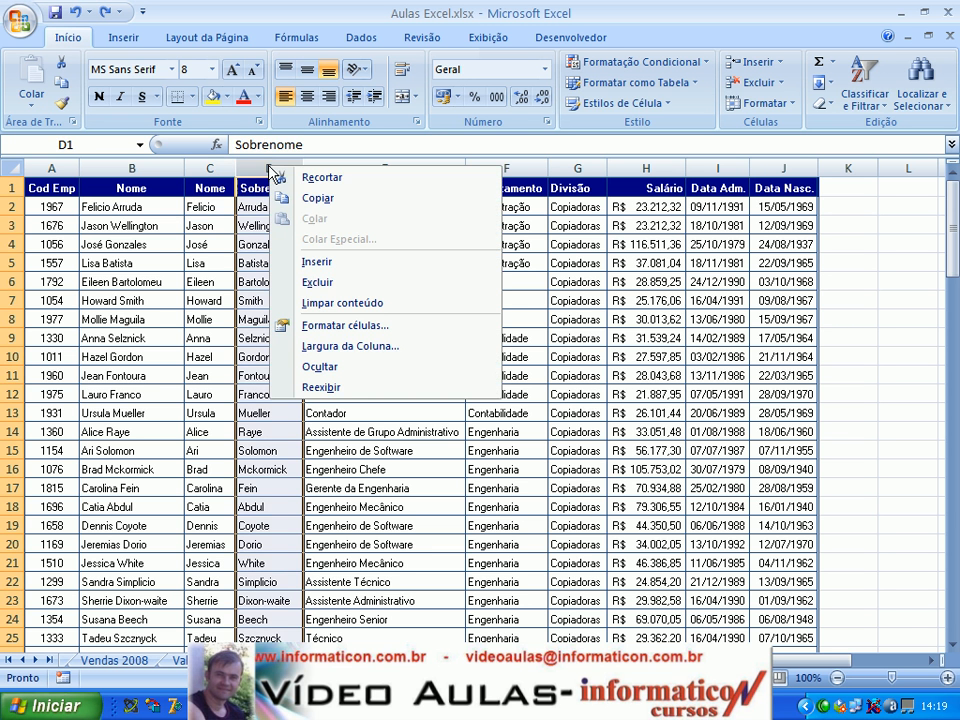
left_click(341, 285)
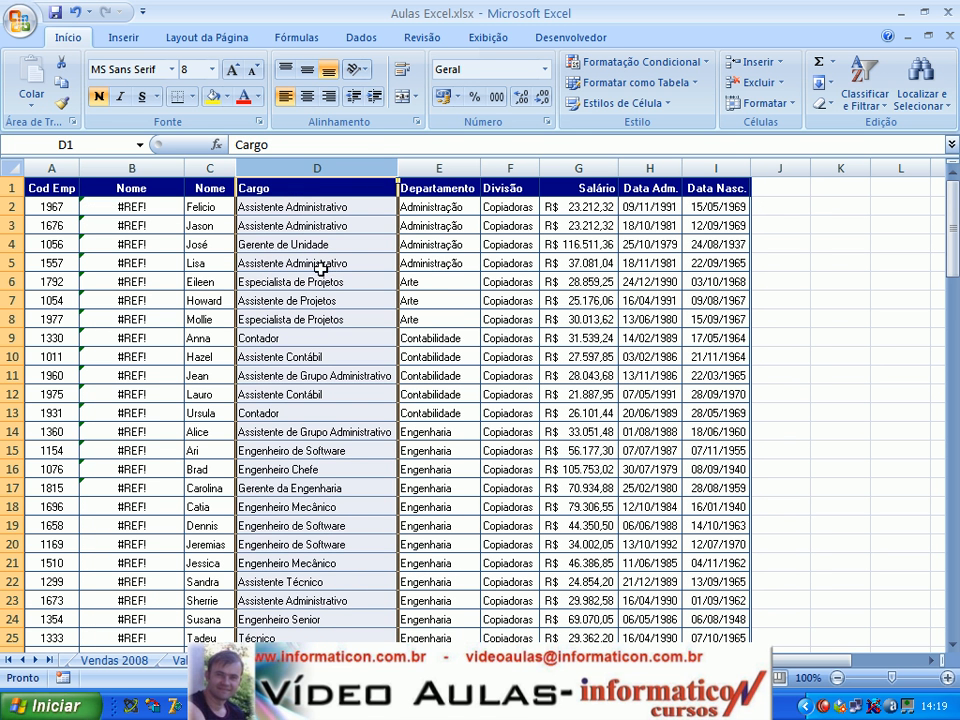
left_click(149, 203)
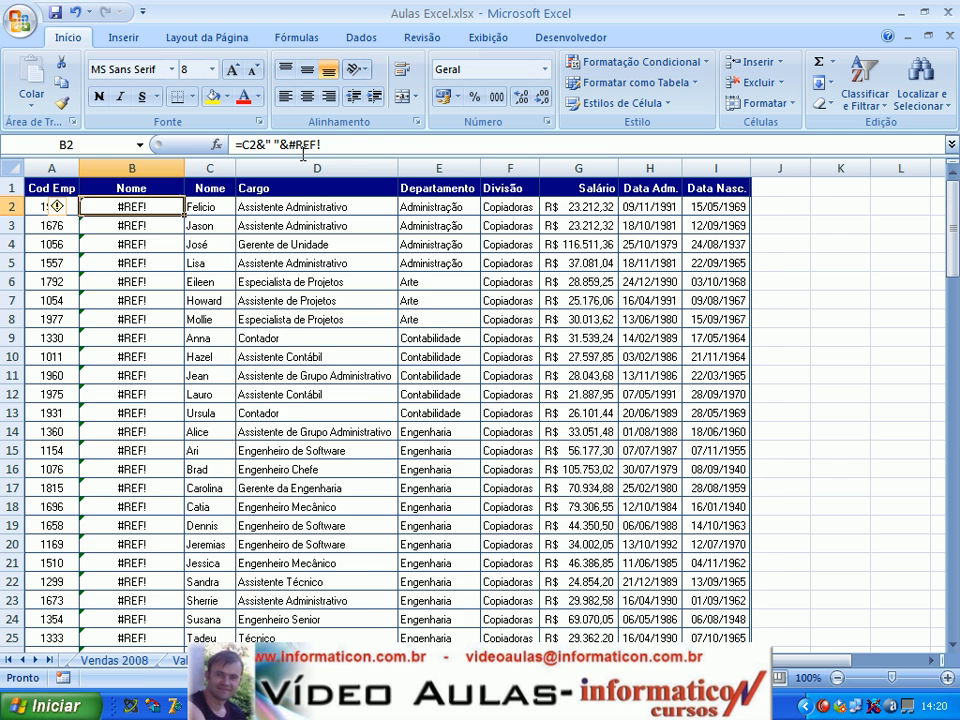
key("ctrl+z")
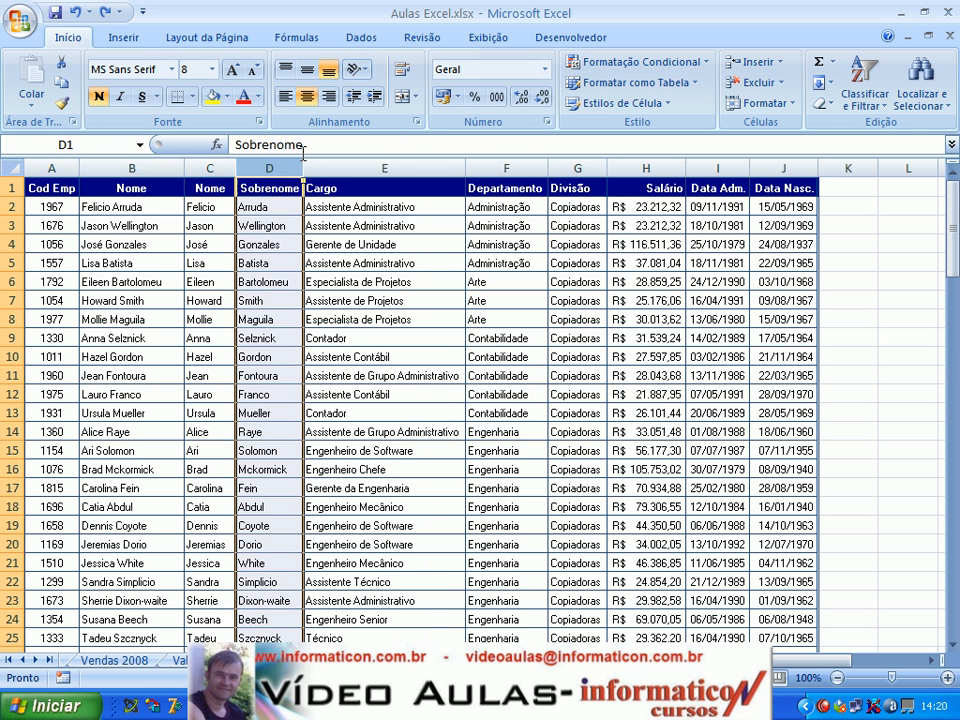
Examine the combining formulas in column B from B2 down and their source cells C2 and D2
key("Left")
key("Left")
key("Down")
key("Right")
key("Right")
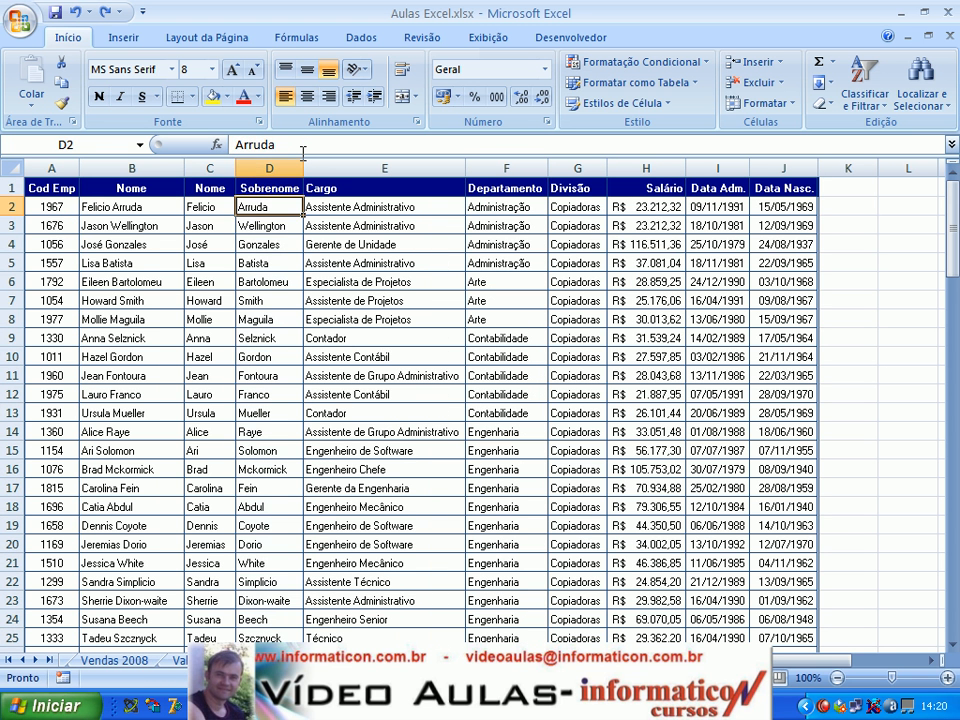
key("Left")
key("Right")
key("Left")
key("Left")
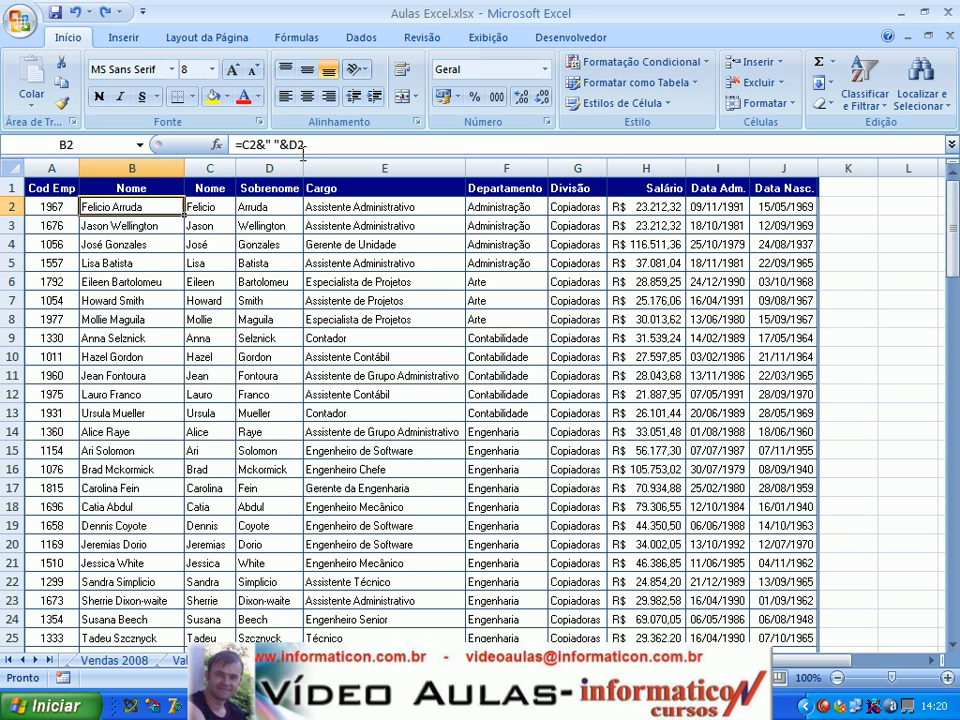
key("Down")
key("Down")
key("Down")
key("Up")
key("Up")
key("Up")
key("Right")
key("Left")
Copy the combined names from B2 to the last row and paste them in place as values only
key("ctrl+shift+Down")
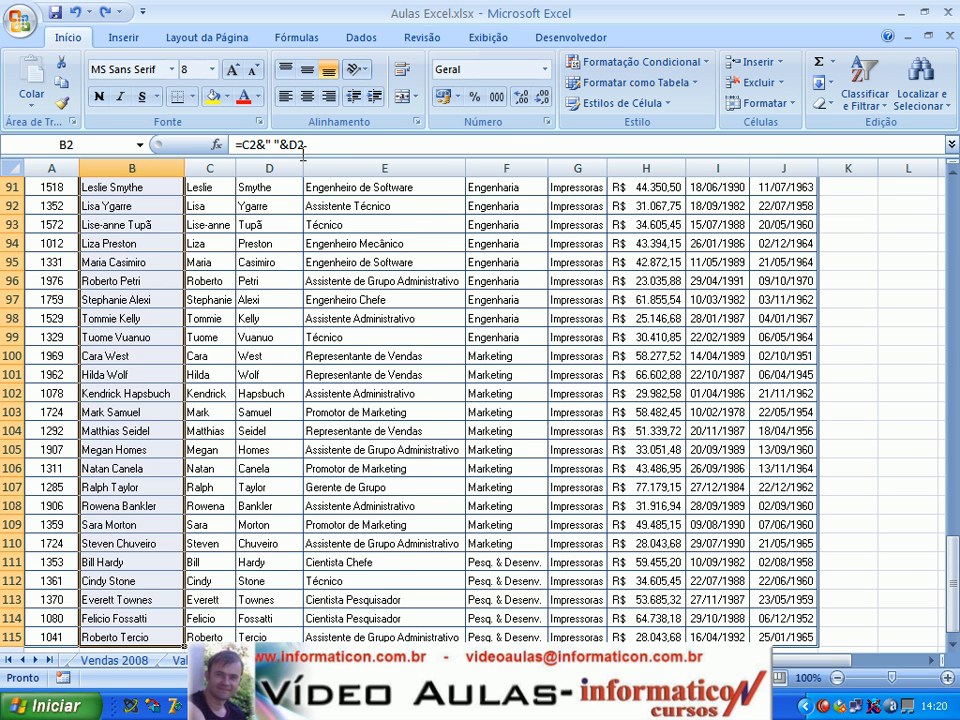
key("ctrl+c")
key("ctrl+Home")
key("Down")
key("Right")
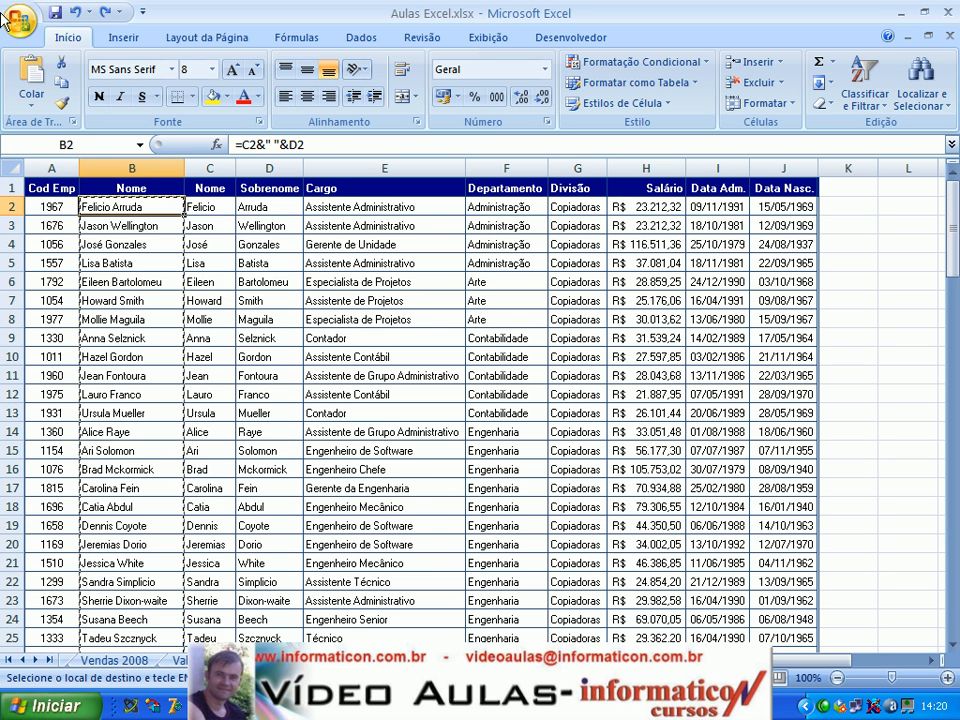
left_click(28, 110)
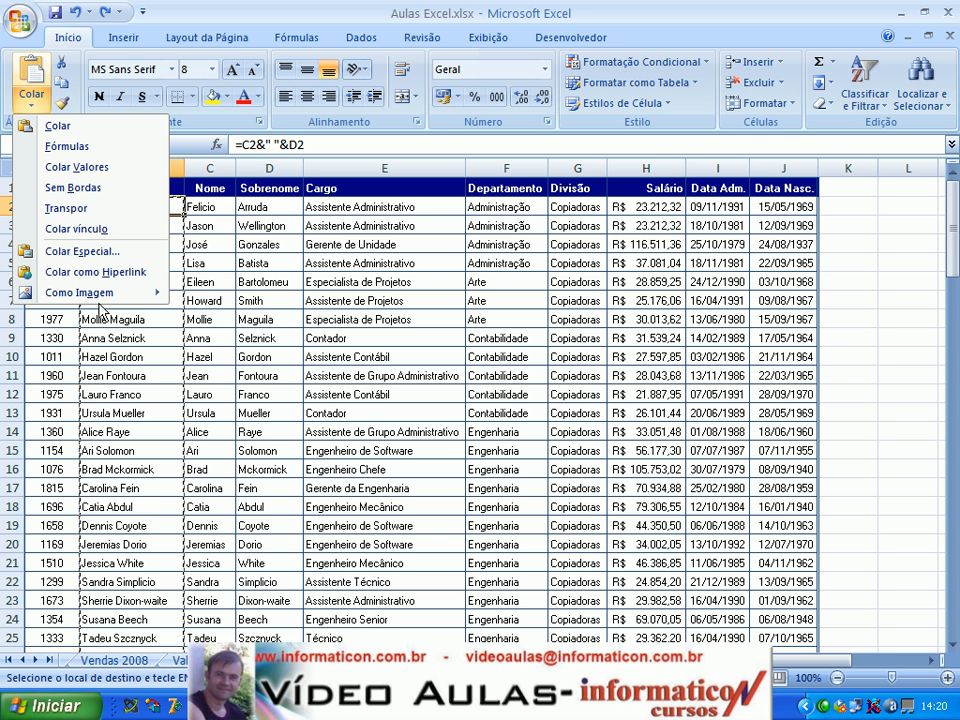
left_click(83, 168)
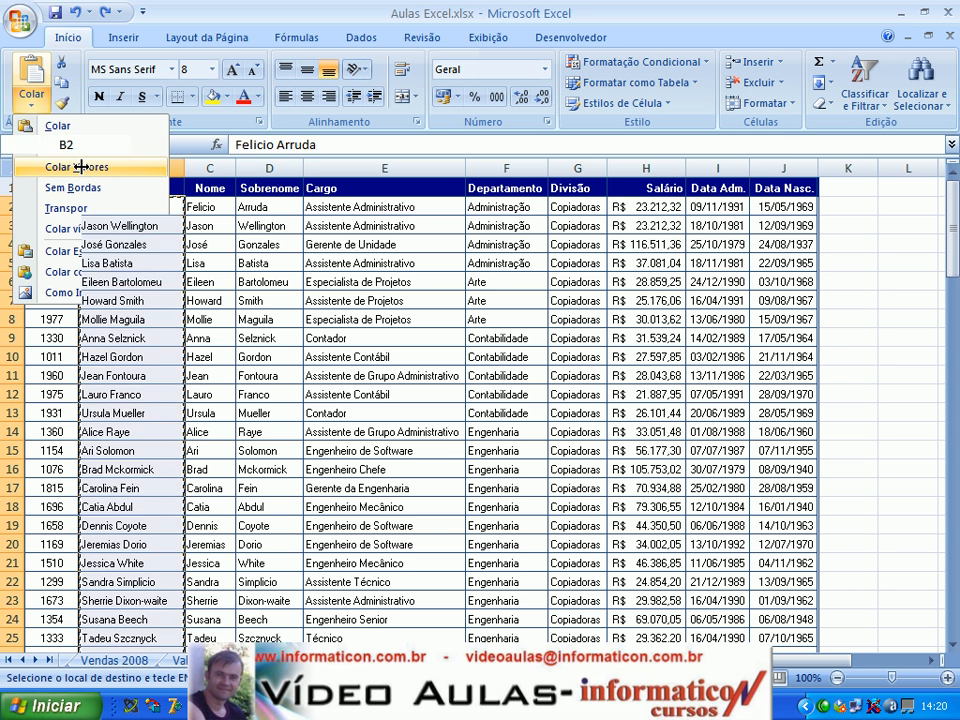
left_click(130, 204)
key("Escape")
Check the contents of the first several cells in column B for plain text instead of formulas
key("Down")
key("Down")
key("Down")
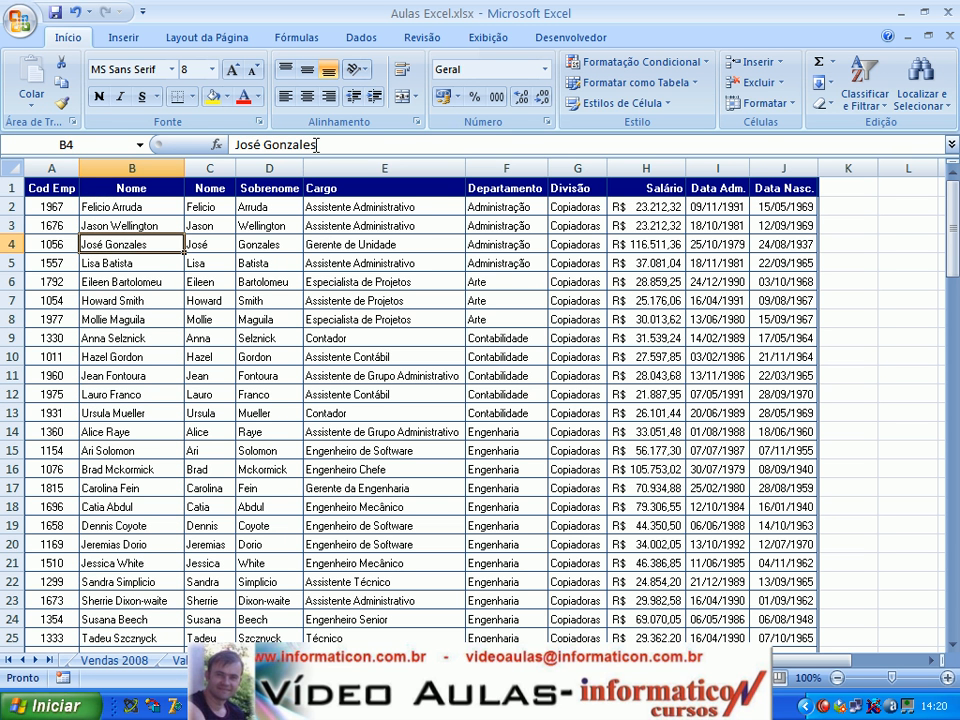
key("Down")
key("Down")
key("Down")
key("Up")
key("Up")
key("Up")
key("Up")
key("Up")
key("Up")
key("Down")
key("Down")
key("Up")
key("Up")
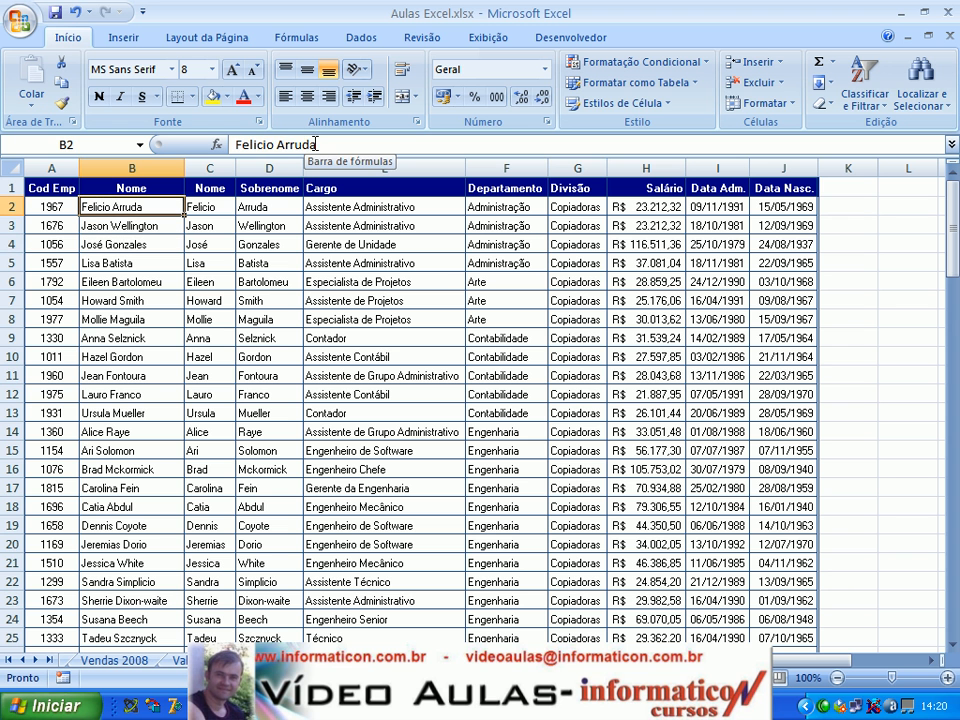
Delete the separate Nome and Sobrenome columns C and D
left_click_drag(208, 170, 268, 177)
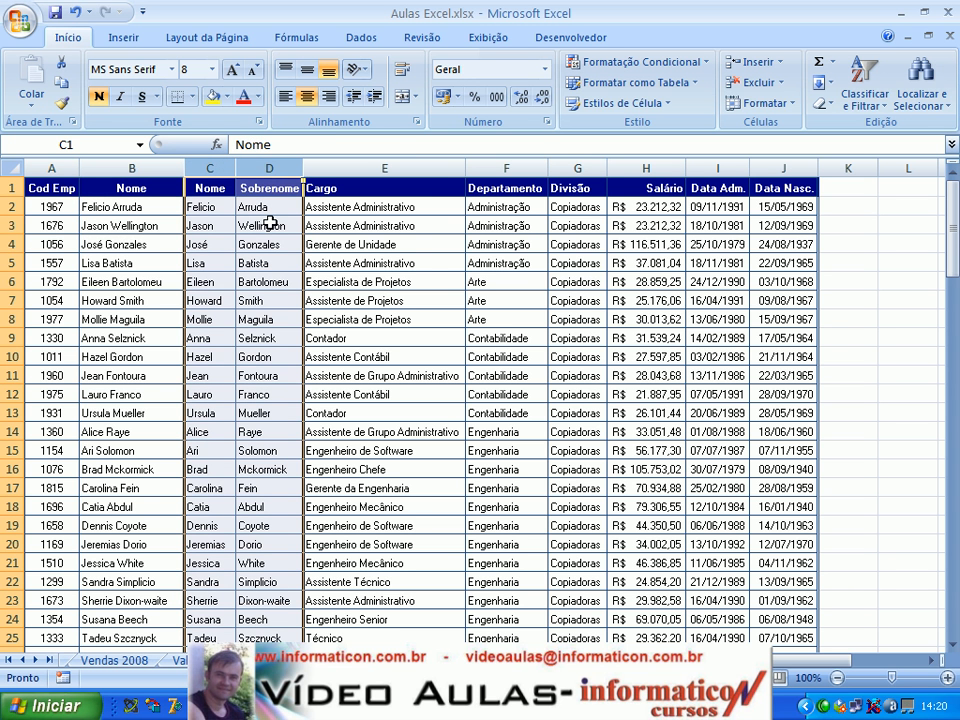
right_click(270, 223)
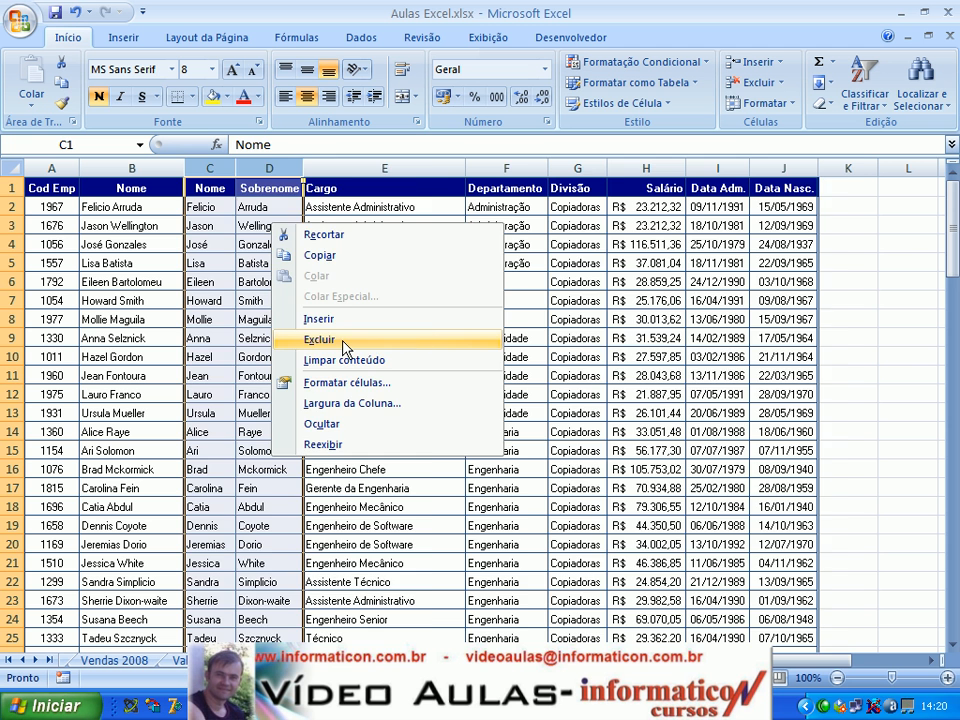